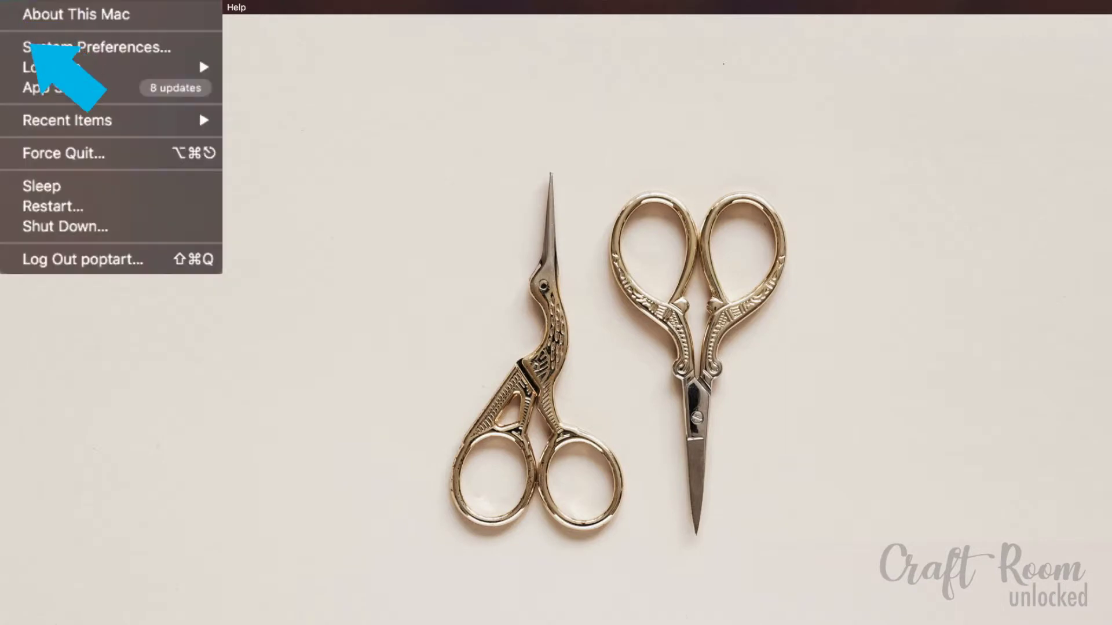
Step: Pair the Mac with Maker-A109 from the Bluetooth pane of System Preferences
click(87, 45)
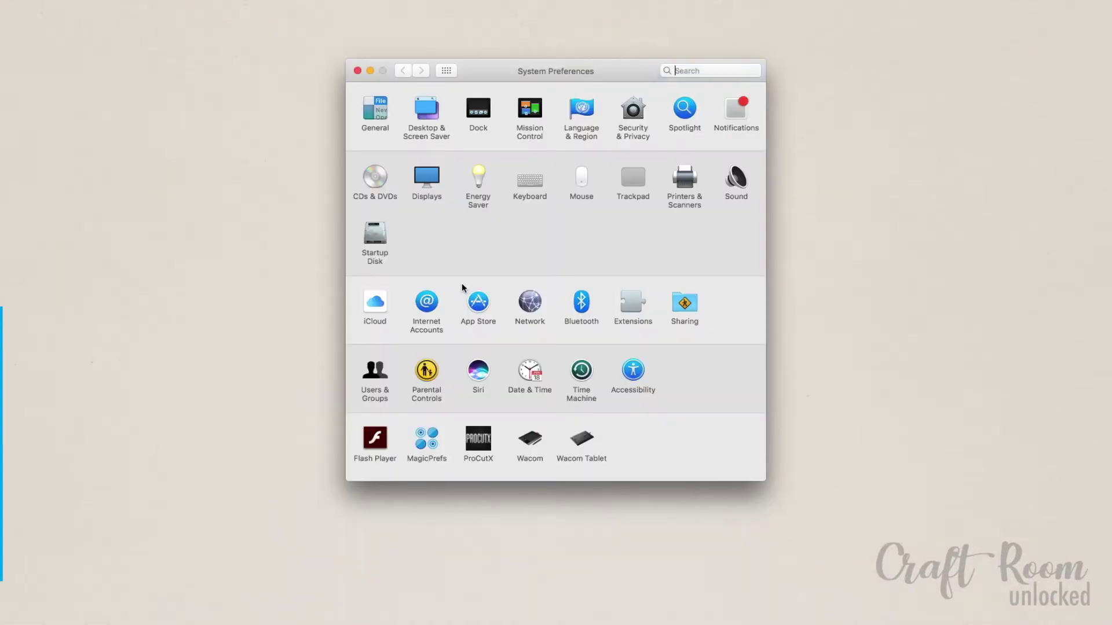
click(576, 303)
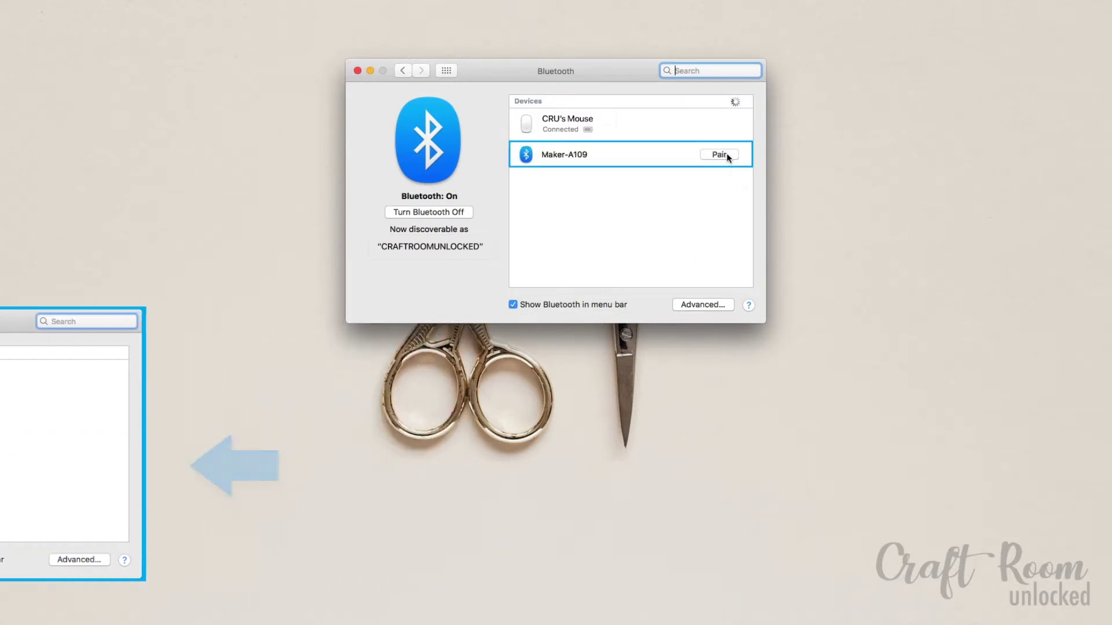
click(728, 155)
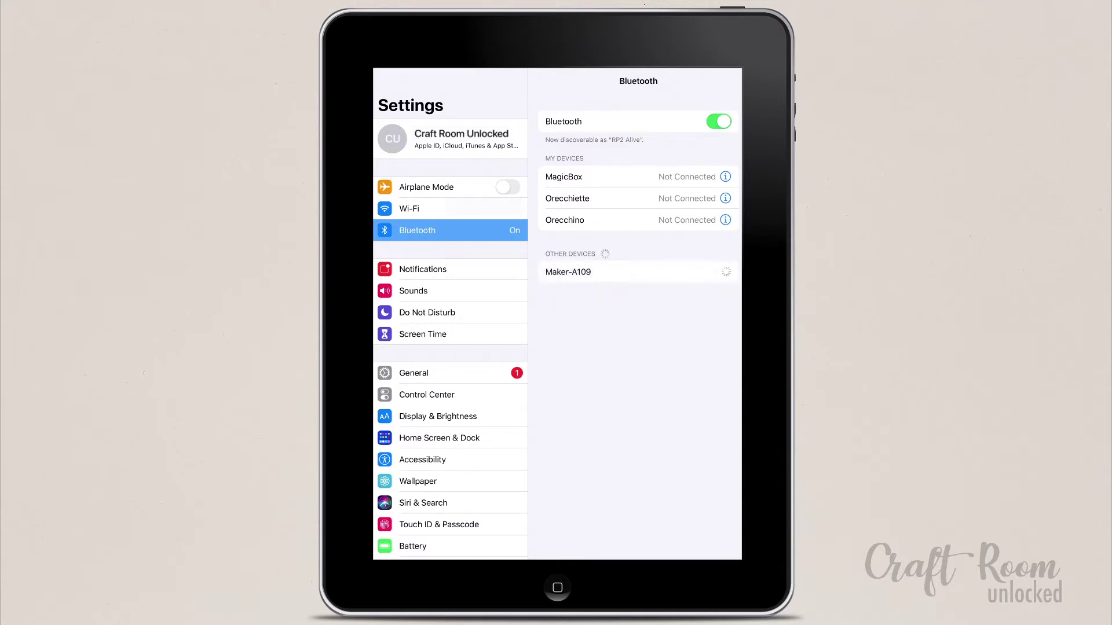
text(000)
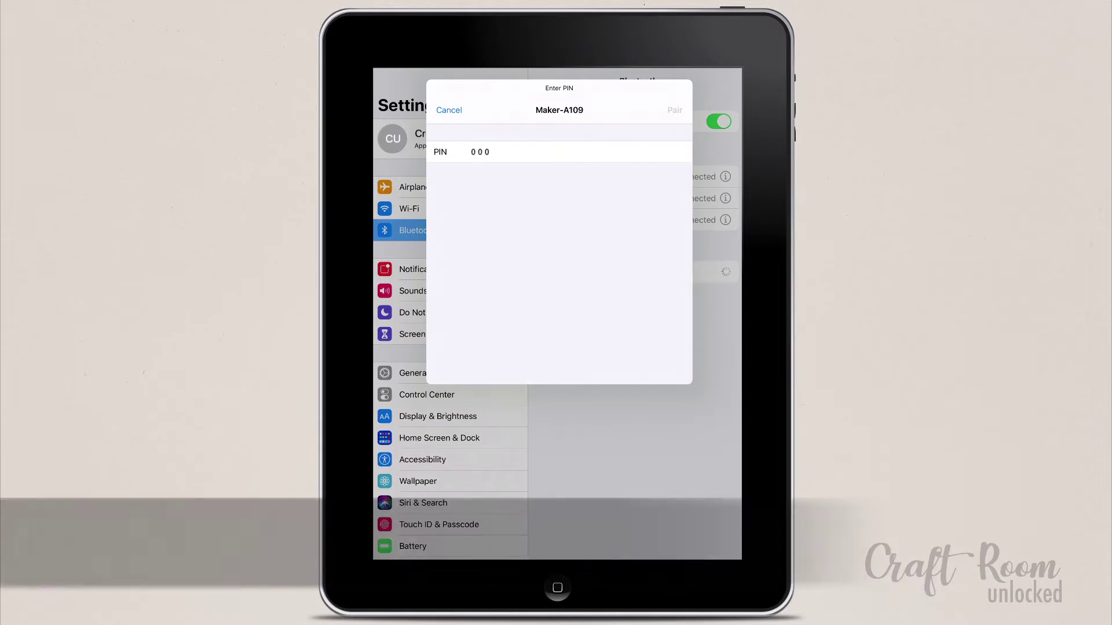
text(0)
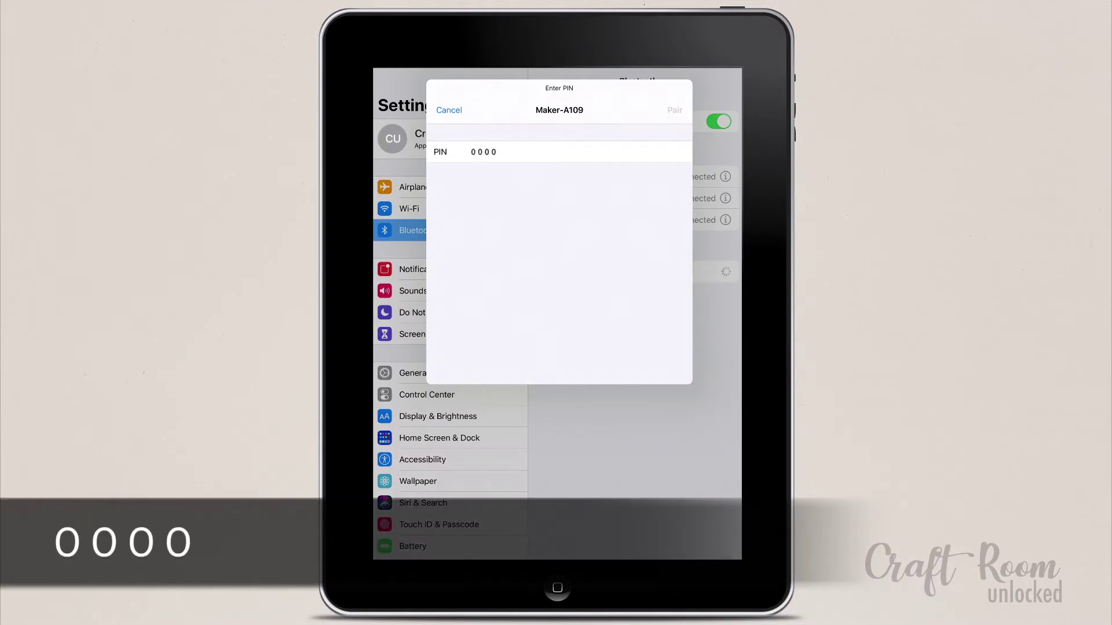
click(675, 110)
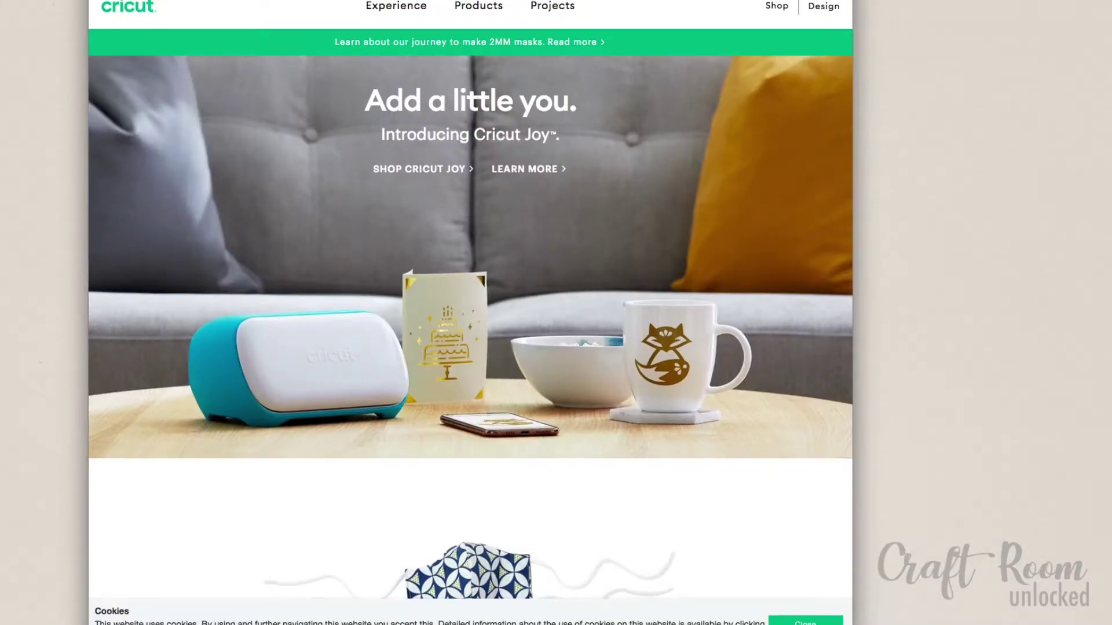
Step: Download the Design Space Mac installer, copy the app into Applications, and launch it
click(834, 9)
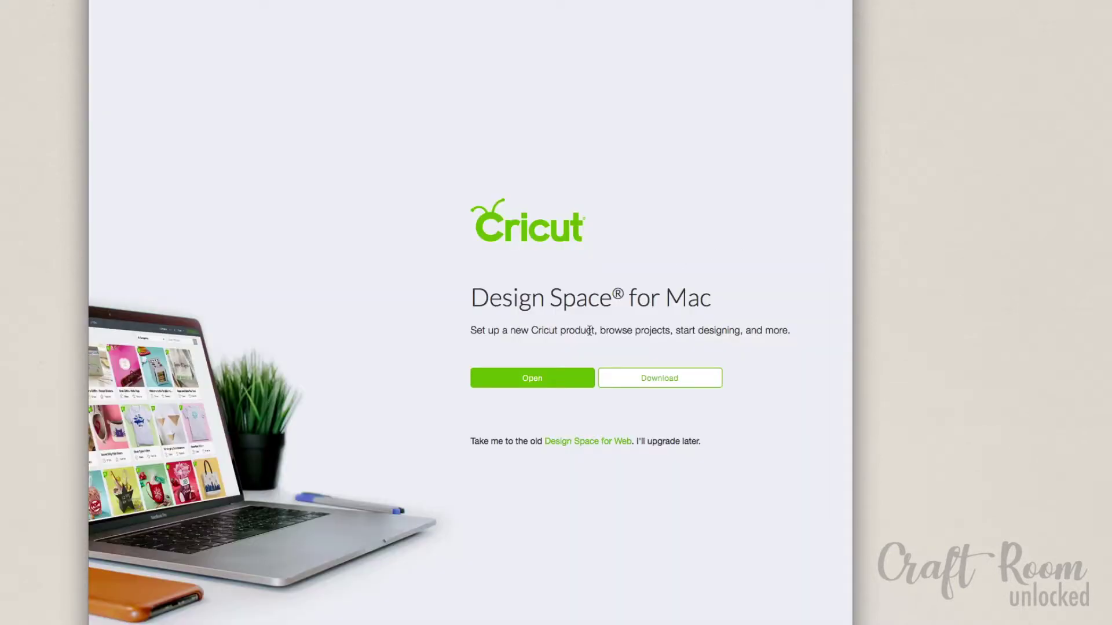
click(655, 379)
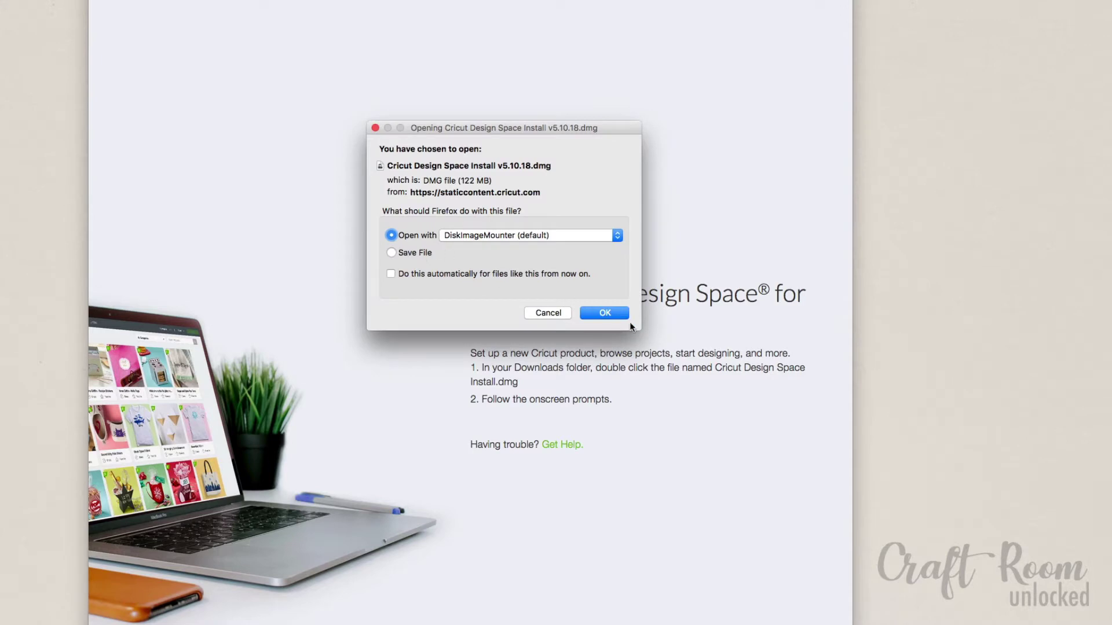
click(617, 313)
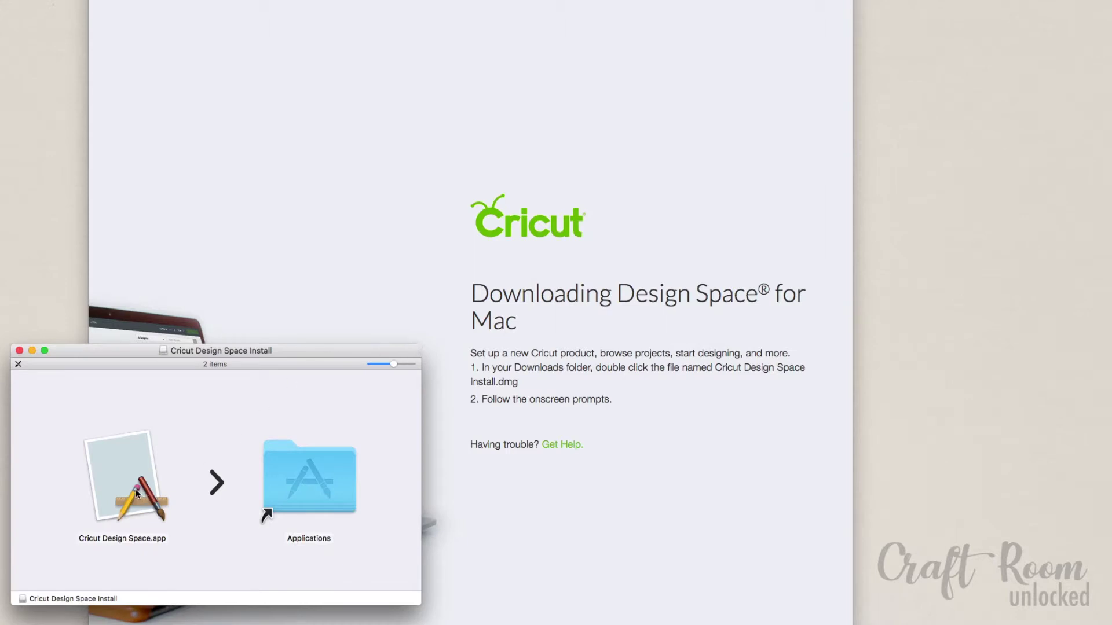
mouse_move(153, 496)
mouse_down()
mouse_move(283, 485)
mouse_move(295, 495)
mouse_up()
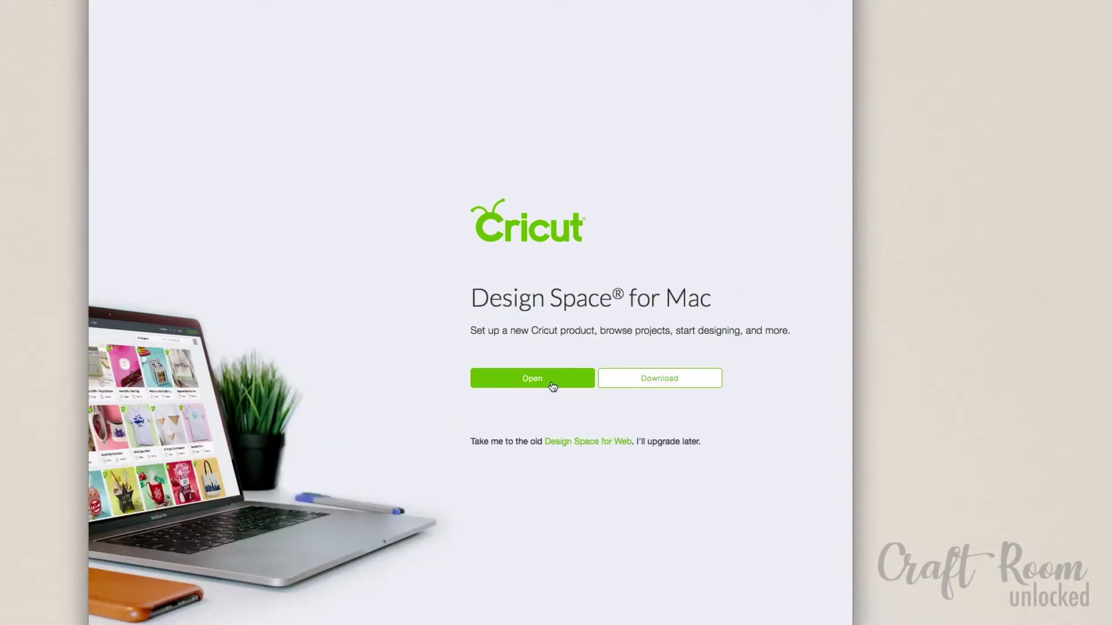
click(551, 380)
click(599, 381)
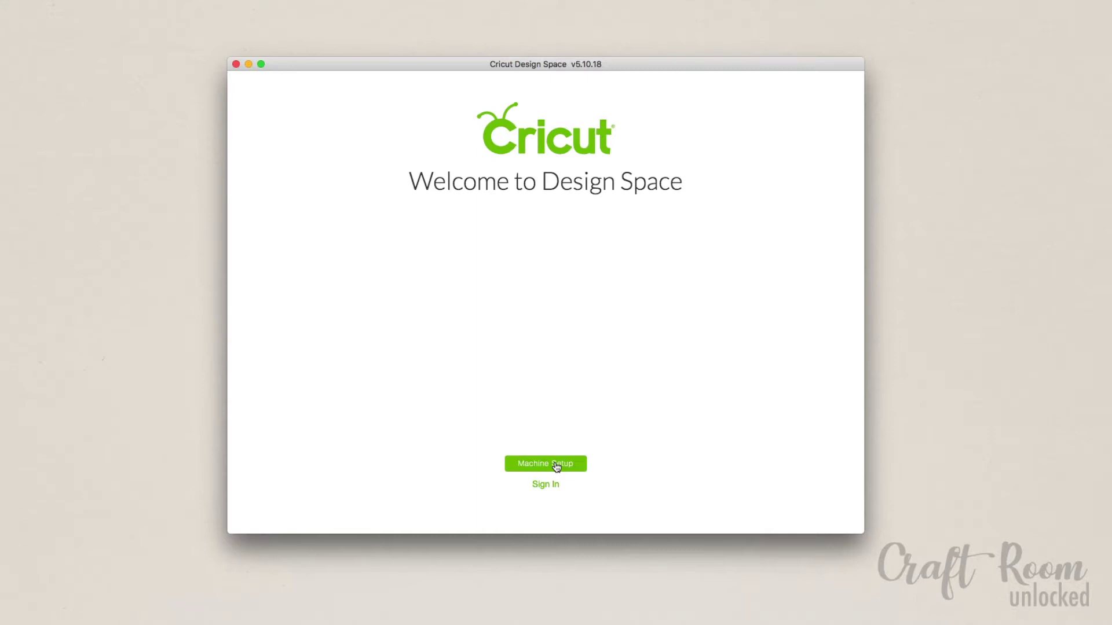
Step: Choose Cricut Maker in Machine Setup, accept policies, update its firmware and finish registration
click(556, 466)
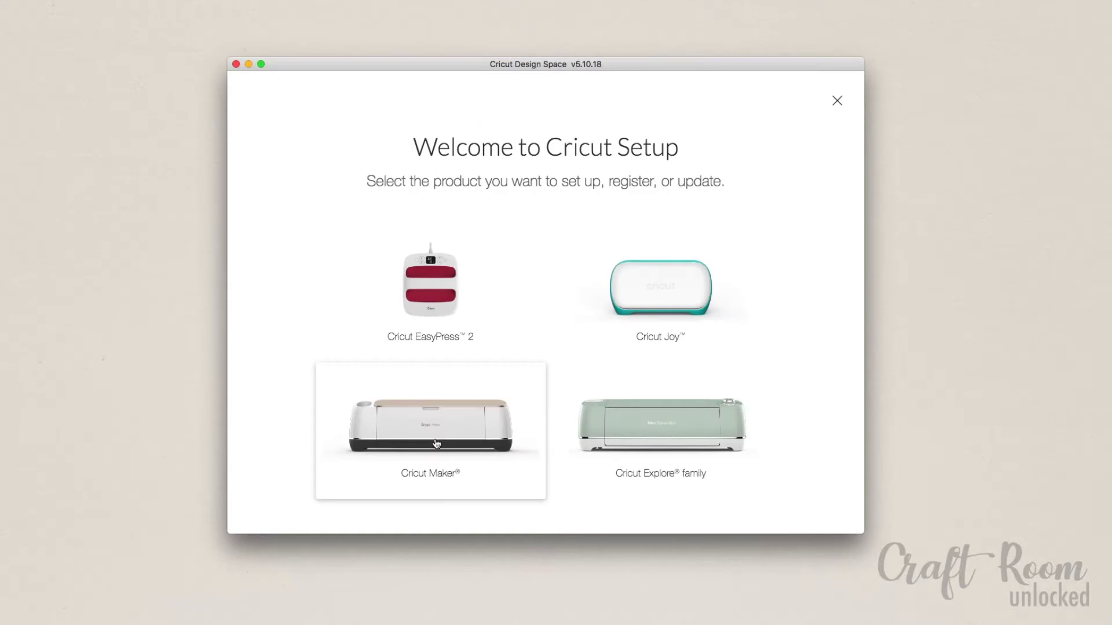
click(436, 443)
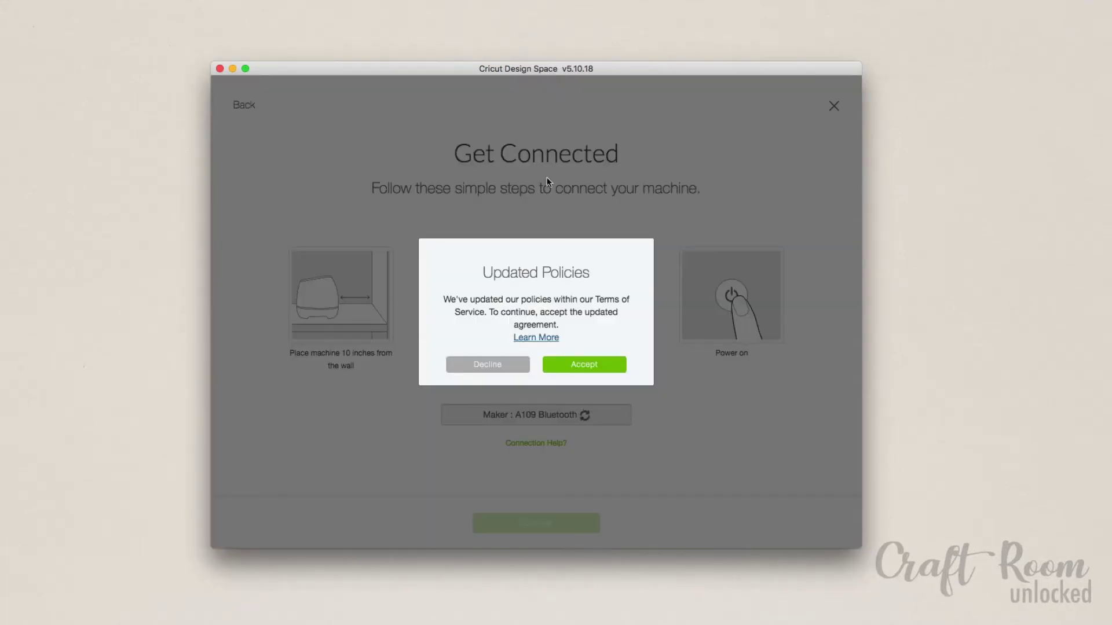
click(586, 364)
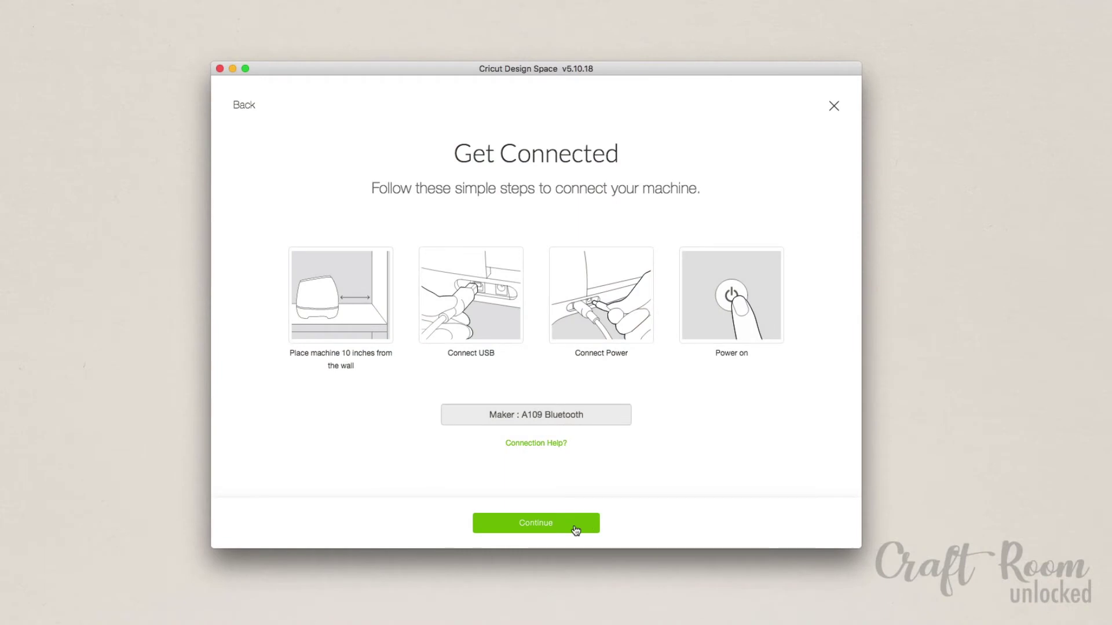
click(575, 530)
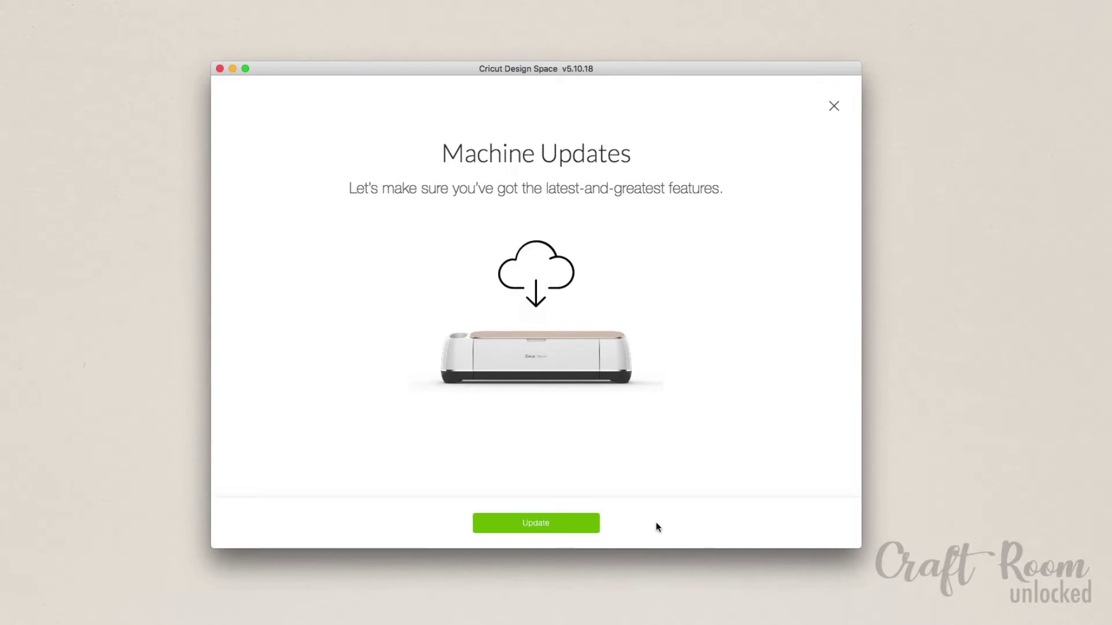
click(575, 527)
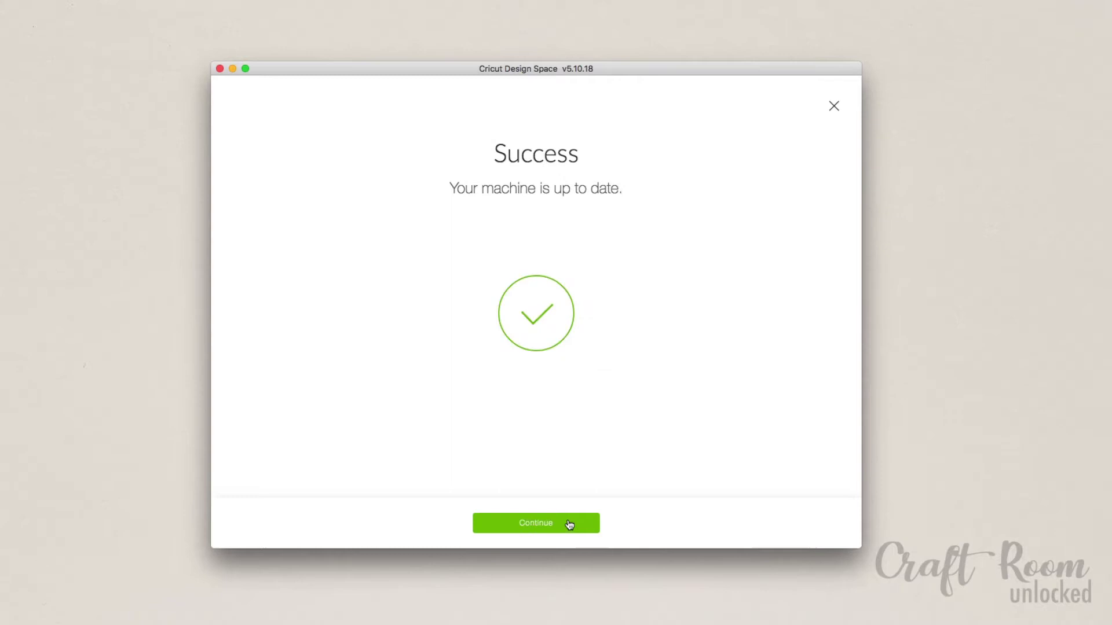
click(569, 524)
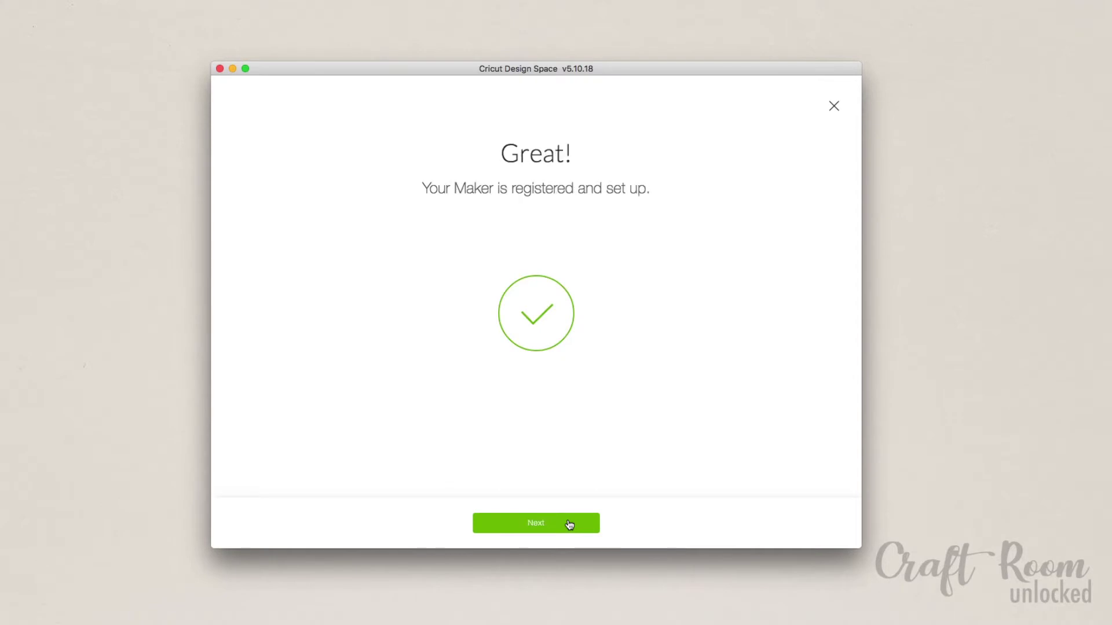
click(569, 524)
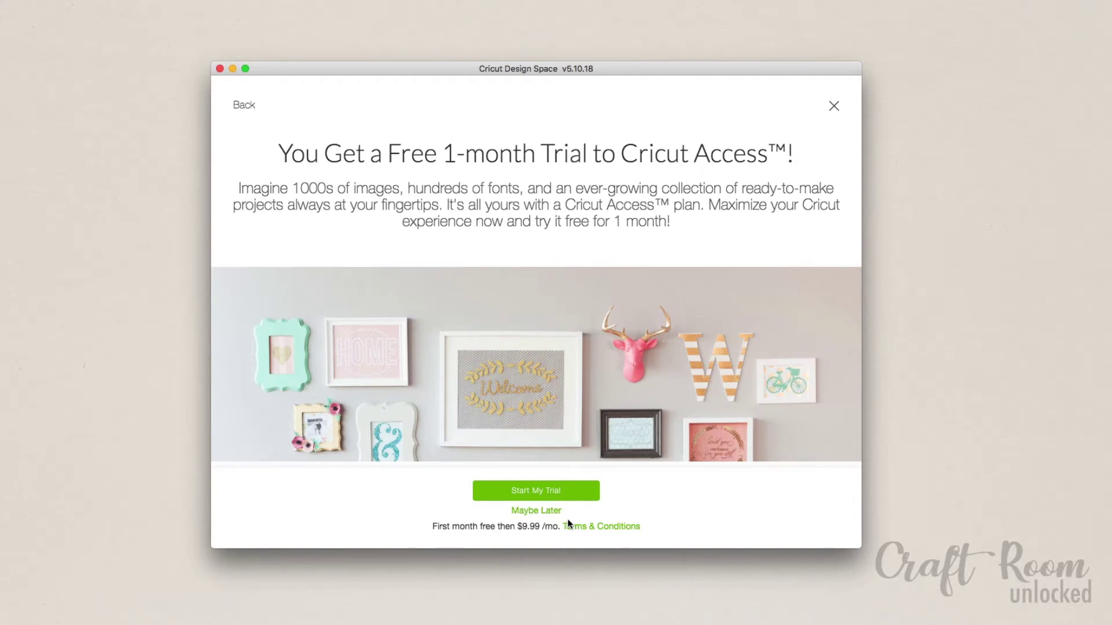
Step: Choose Maybe Later on the Access trial, then skip the test cut and confirm
click(529, 512)
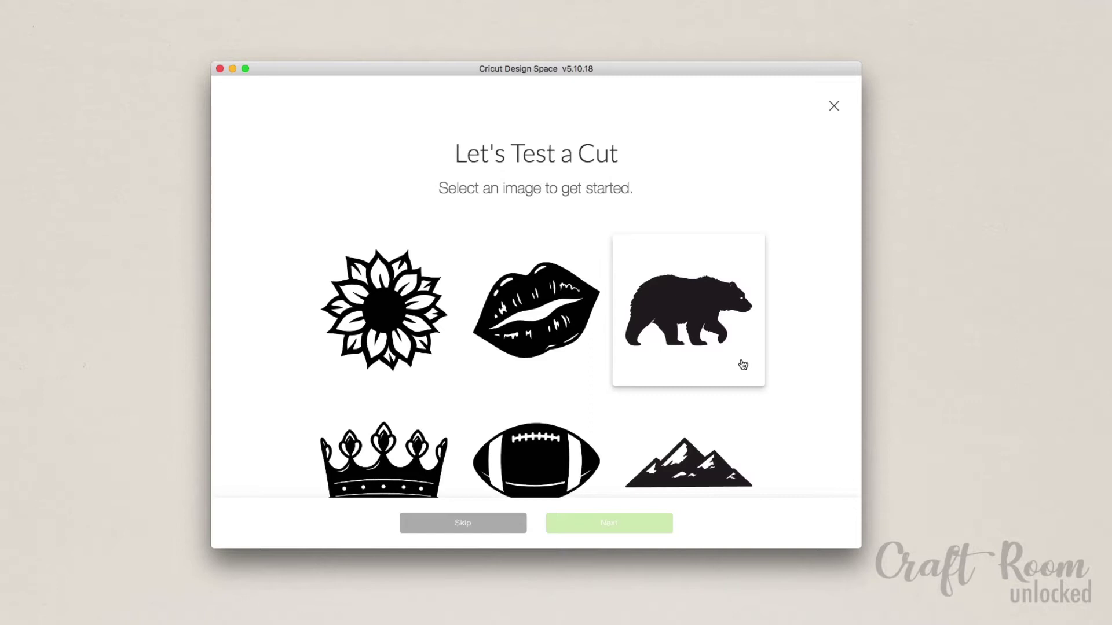
scroll(749, 454, down, 2)
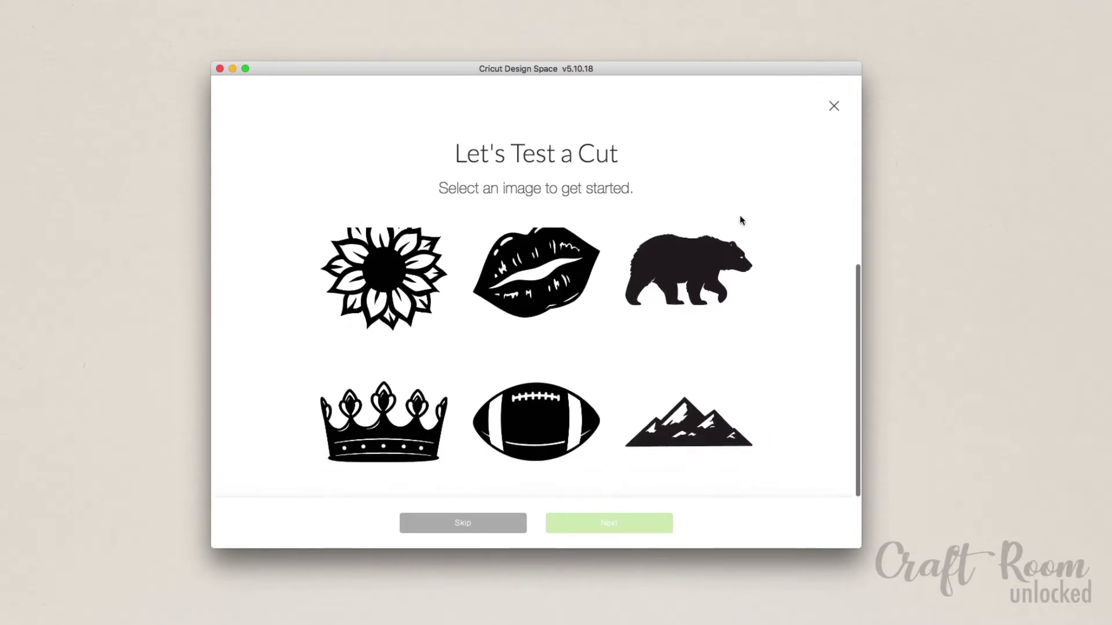
scroll(753, 345, up, 2)
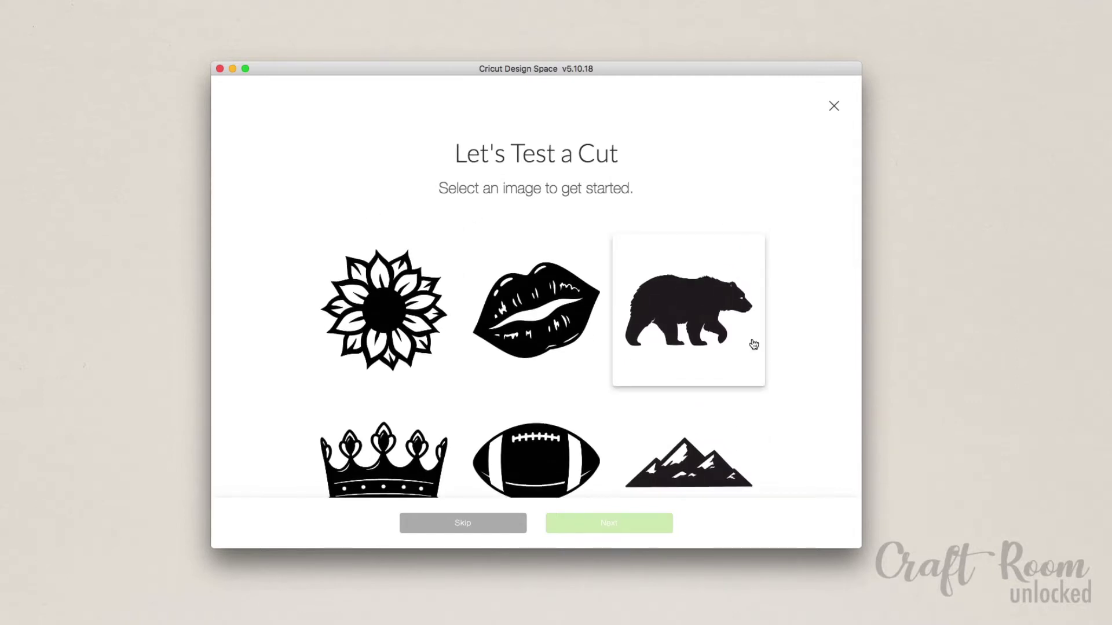
click(489, 525)
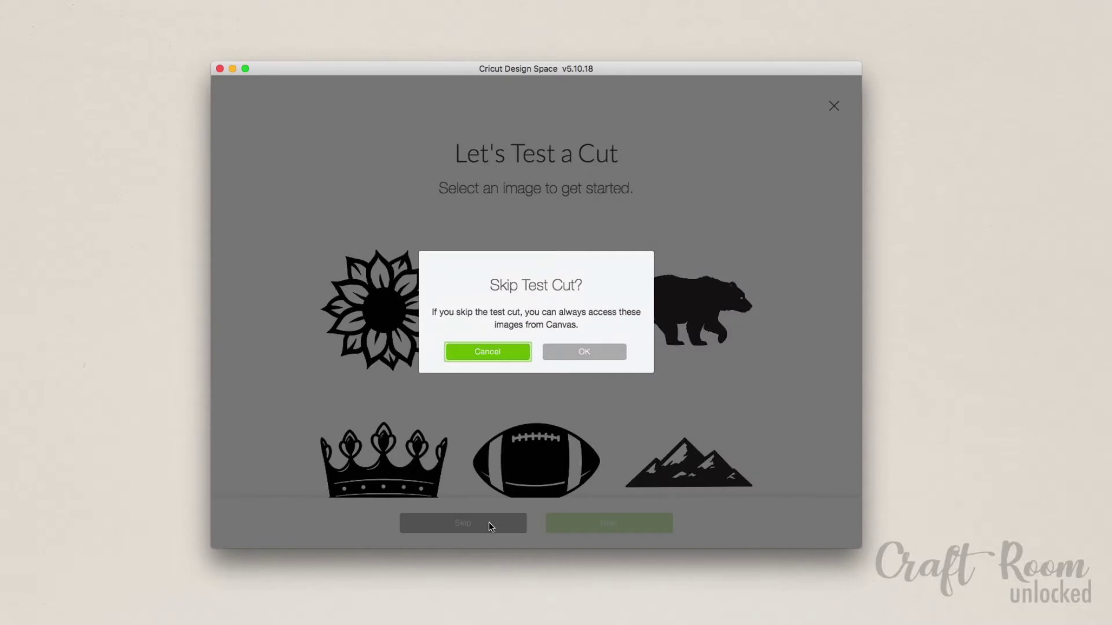
click(591, 354)
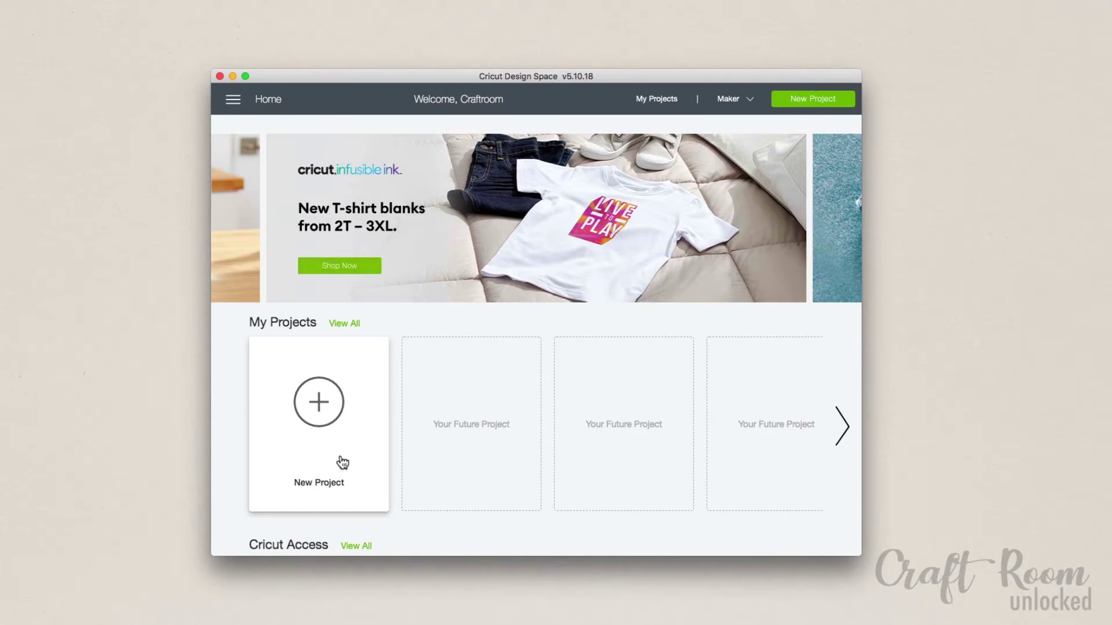
Step: Create a New Project canvas and cycle its grid off and back to full display
click(339, 431)
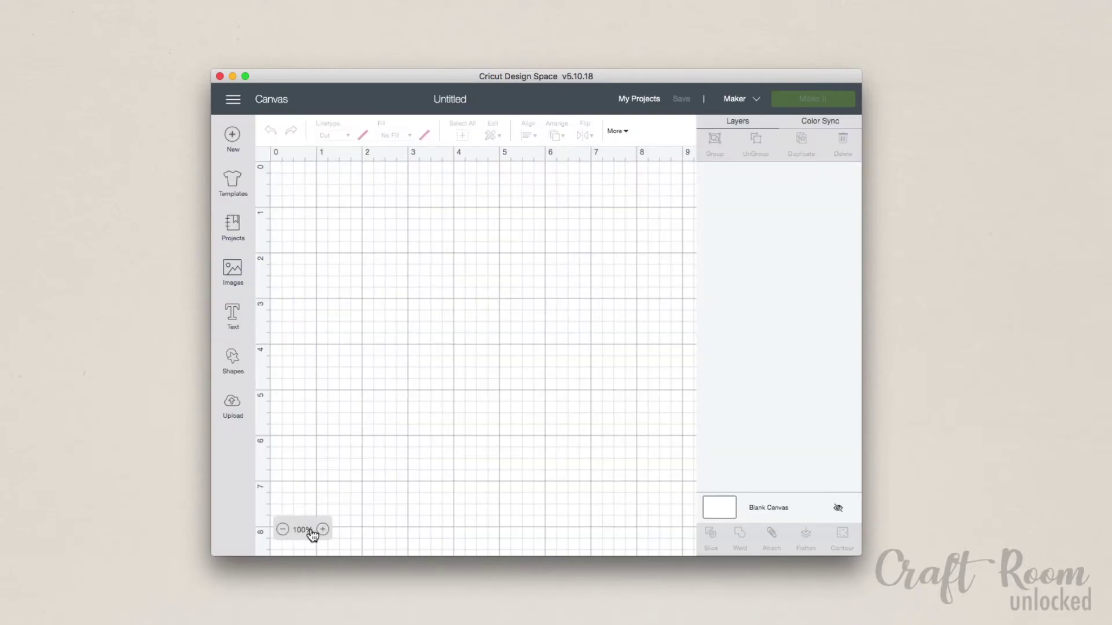
click(261, 154)
click(261, 154)
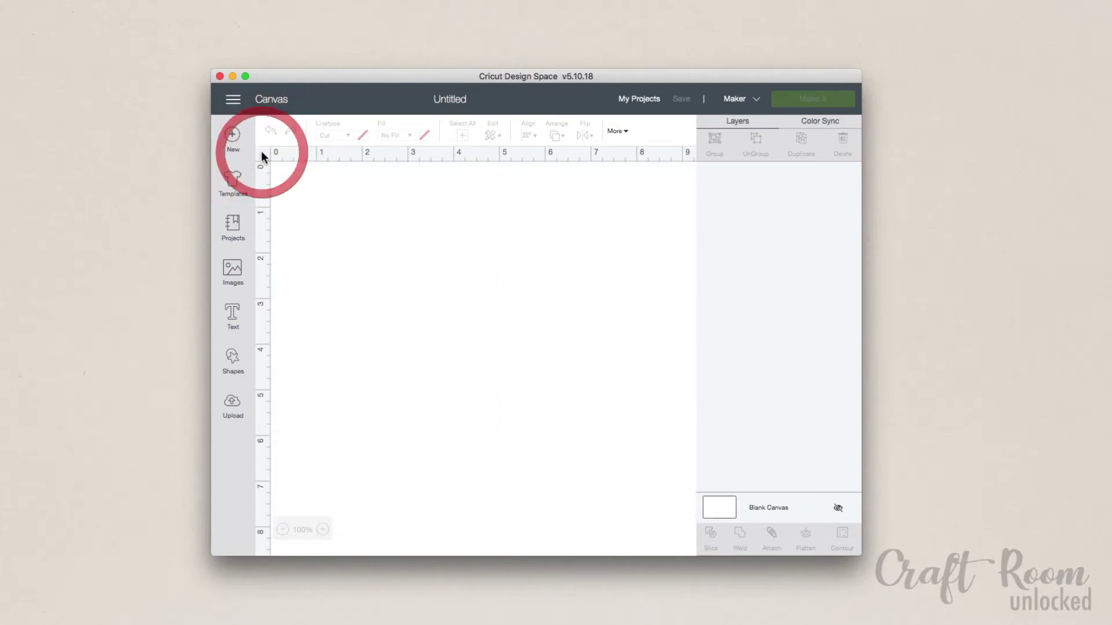
click(262, 153)
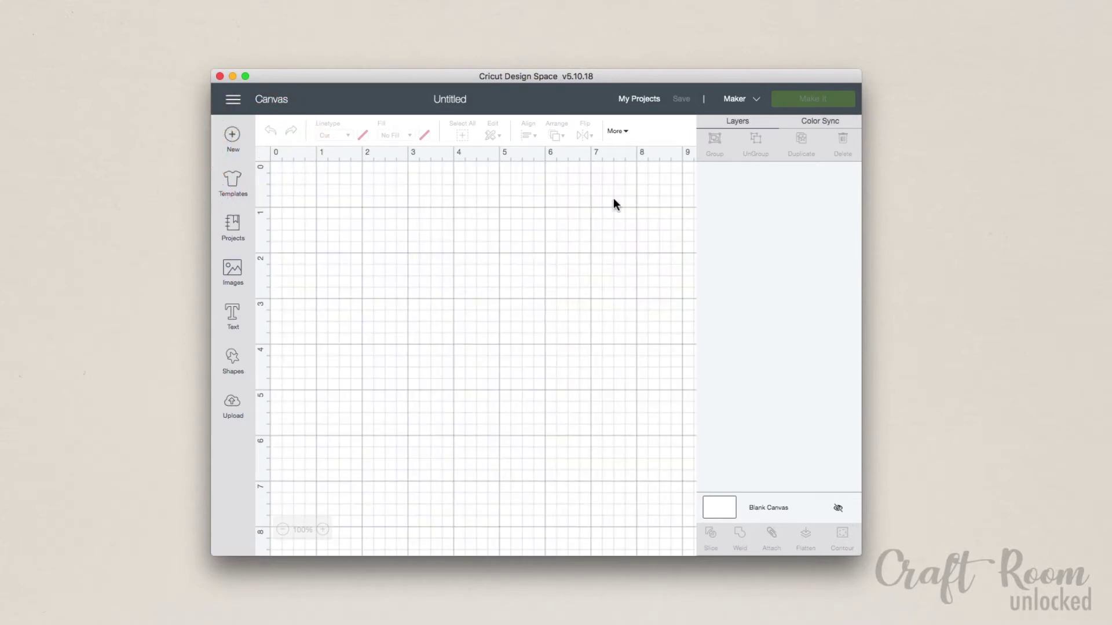
Step: Browse the Templates and Projects panels
click(241, 181)
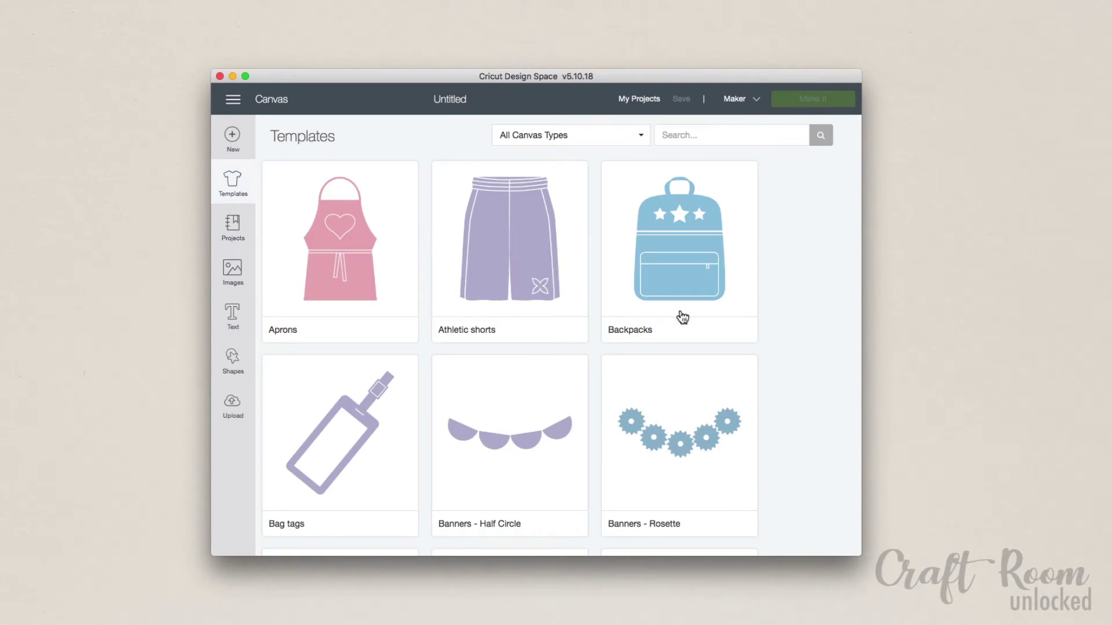
scroll(735, 365, down, 3)
scroll(732, 359, up, 3)
click(239, 234)
scroll(771, 255, down, 3)
scroll(695, 231, up, 3)
Step: Filter the project list to Free projects and scroll through them
click(621, 137)
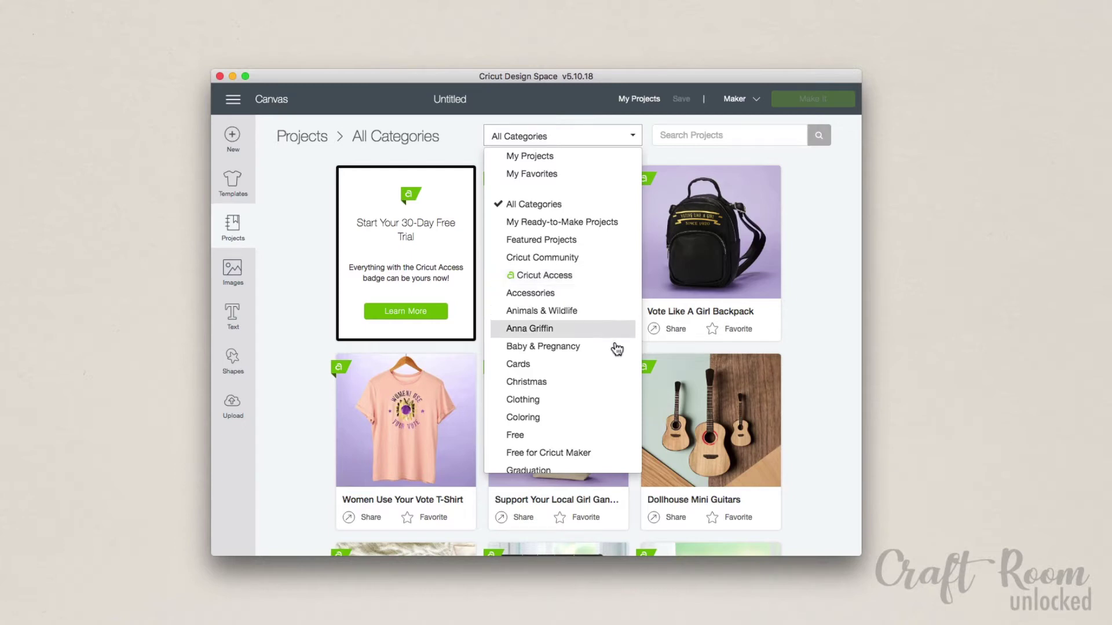
click(611, 436)
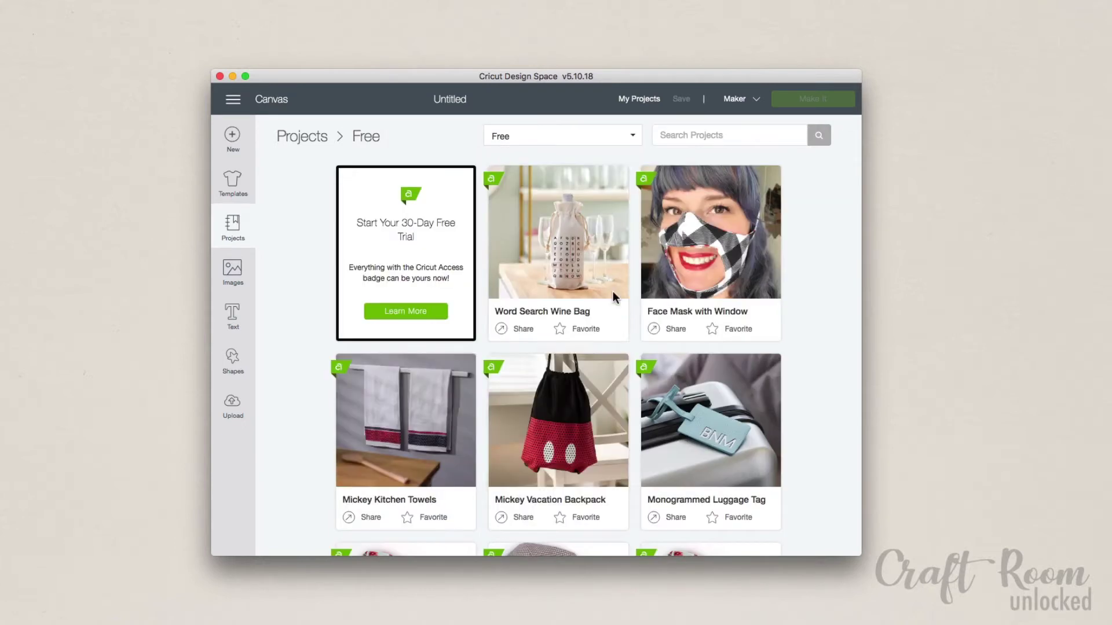
scroll(737, 261, down, 7)
scroll(739, 255, down, 5)
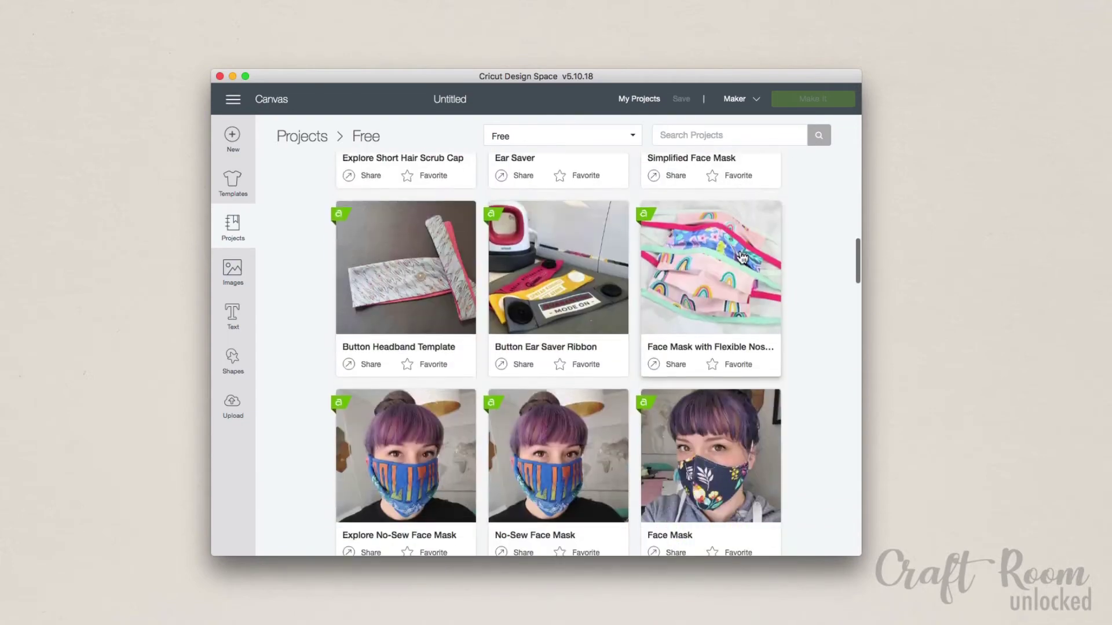
scroll(740, 255, down, 5)
scroll(741, 257, down, 4)
scroll(741, 257, down, 3)
Step: Search projects for 'cricut cover', preview the Cricut Maker Dust Cover, then go to Images
text(r)
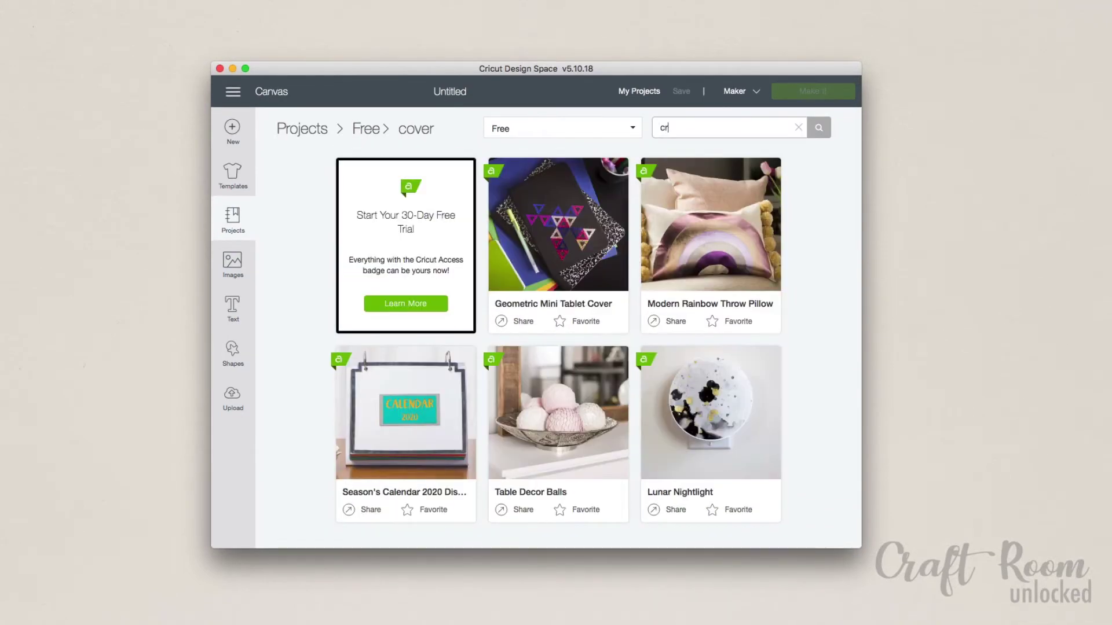
text(icut )
text(cover)
key(Return)
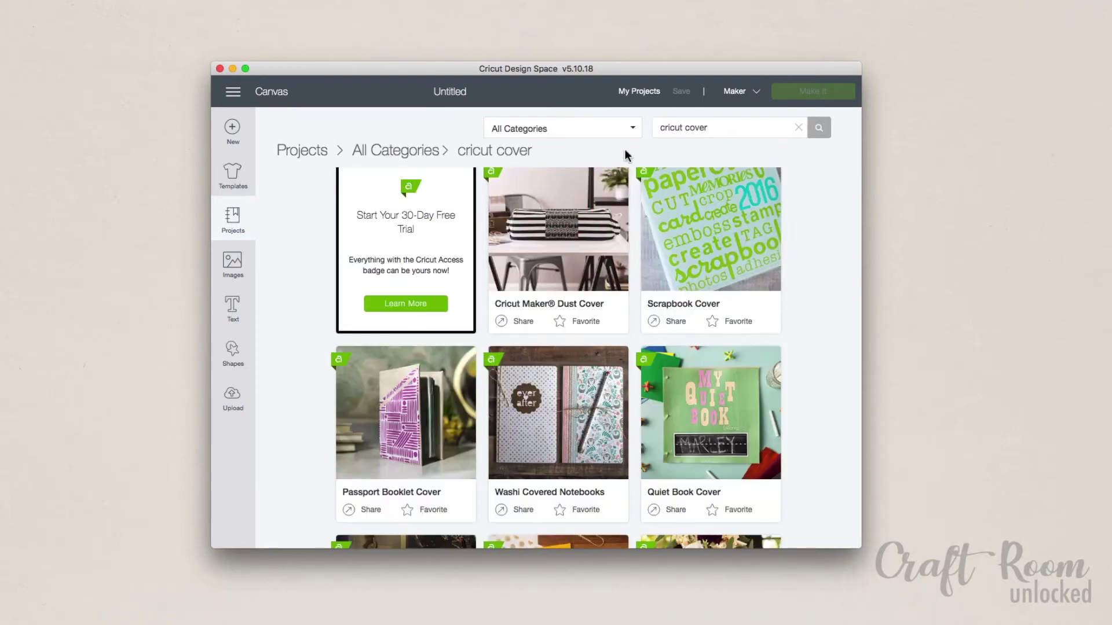
click(626, 272)
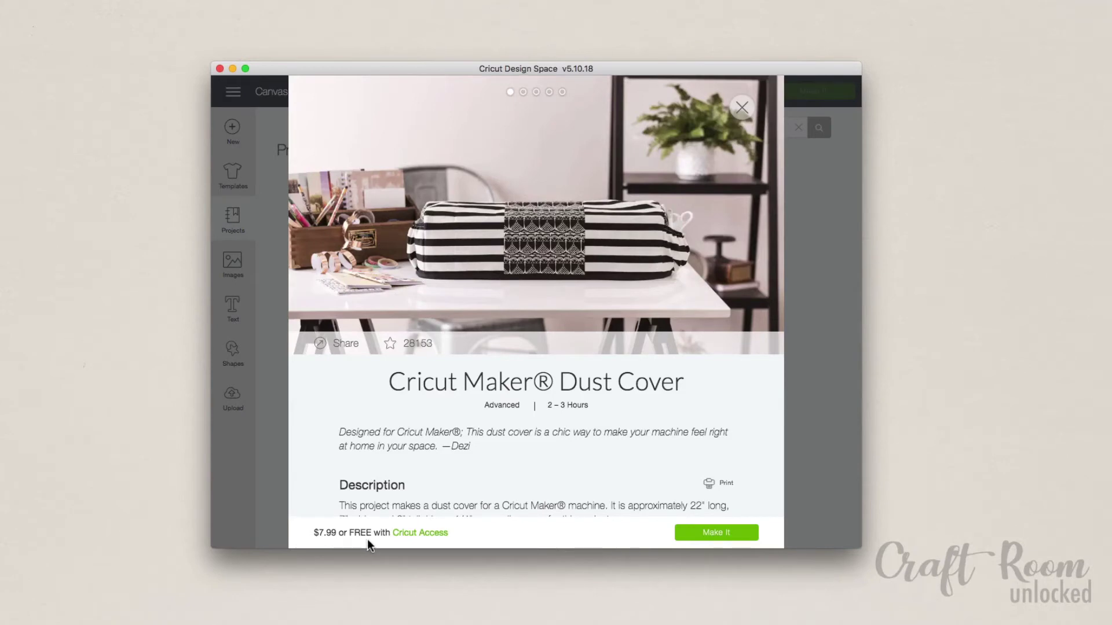
click(230, 267)
click(230, 266)
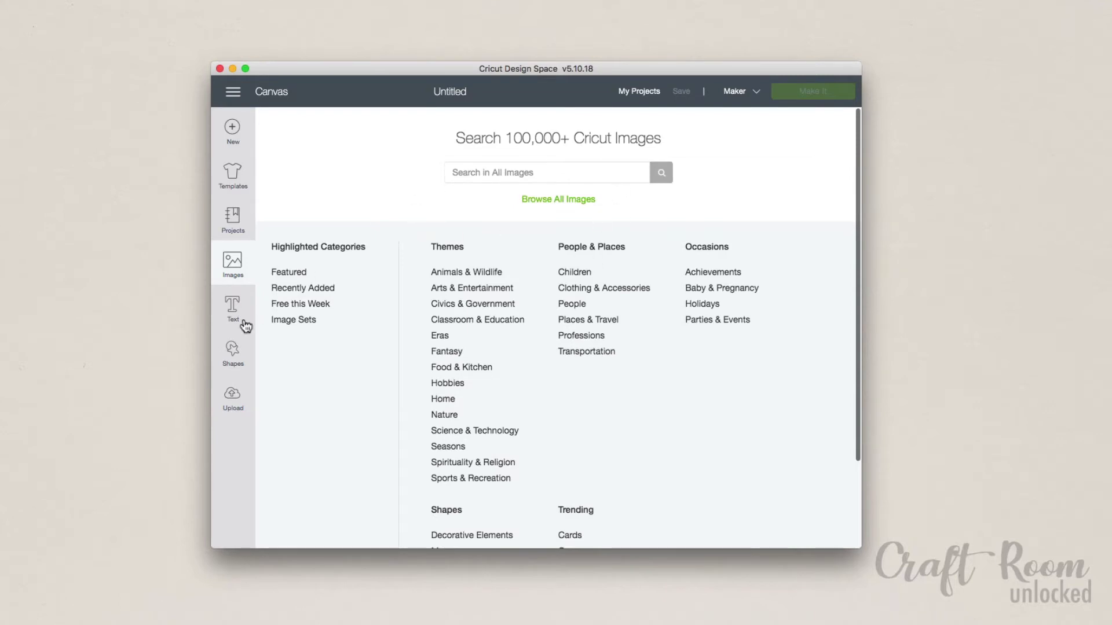
Step: Add 'Hello World' text, drag it near the top, then glance at Shapes and Upload
click(233, 306)
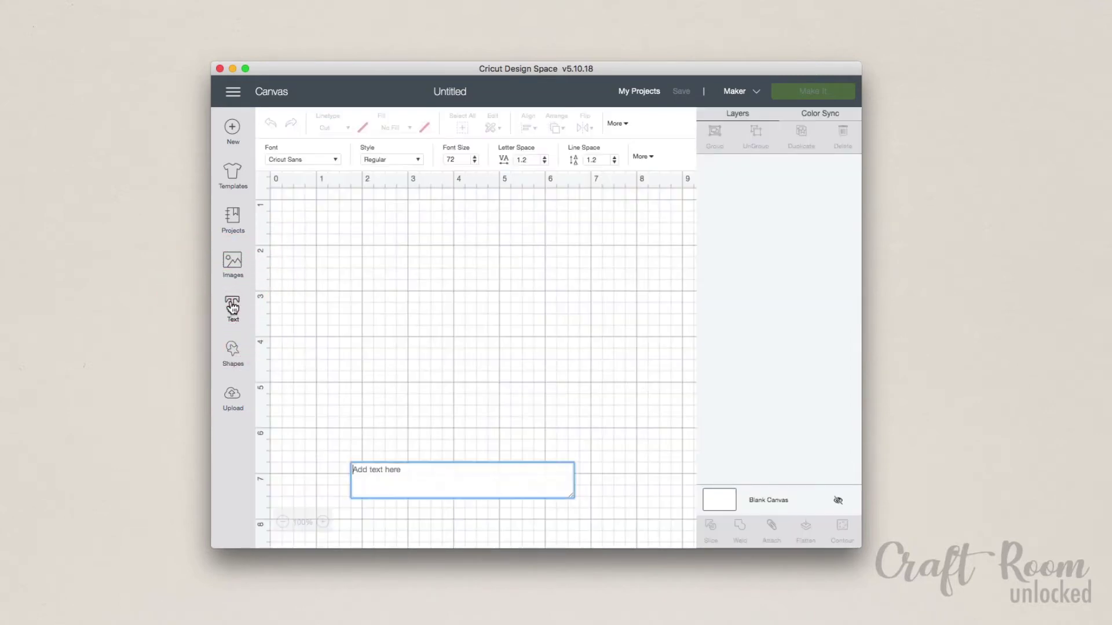
text(Hello Wor)
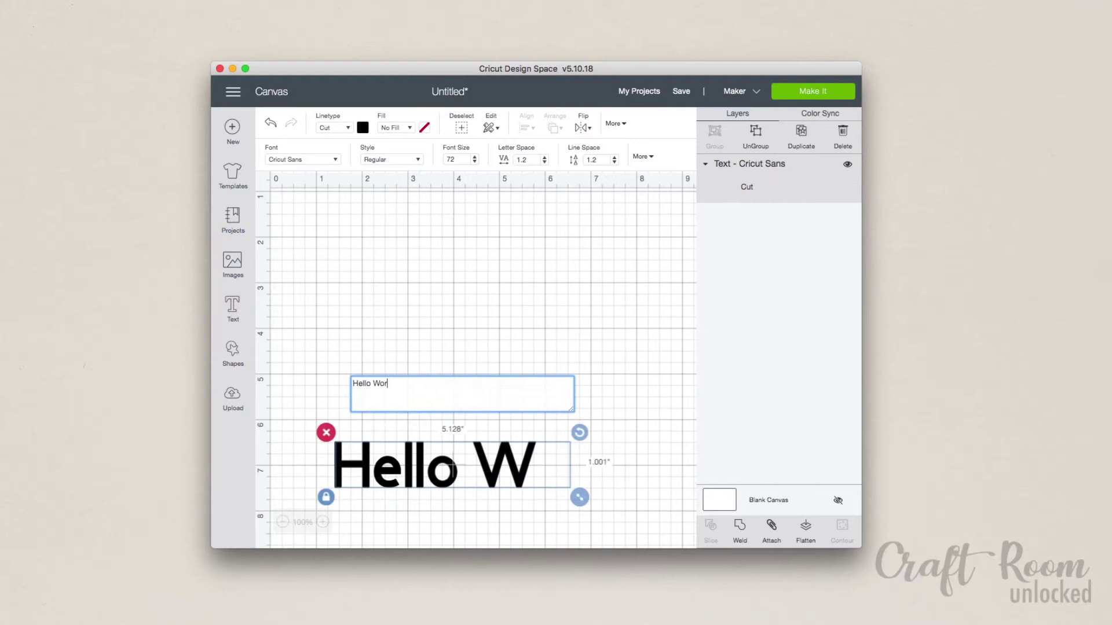
text(ld)
click(450, 345)
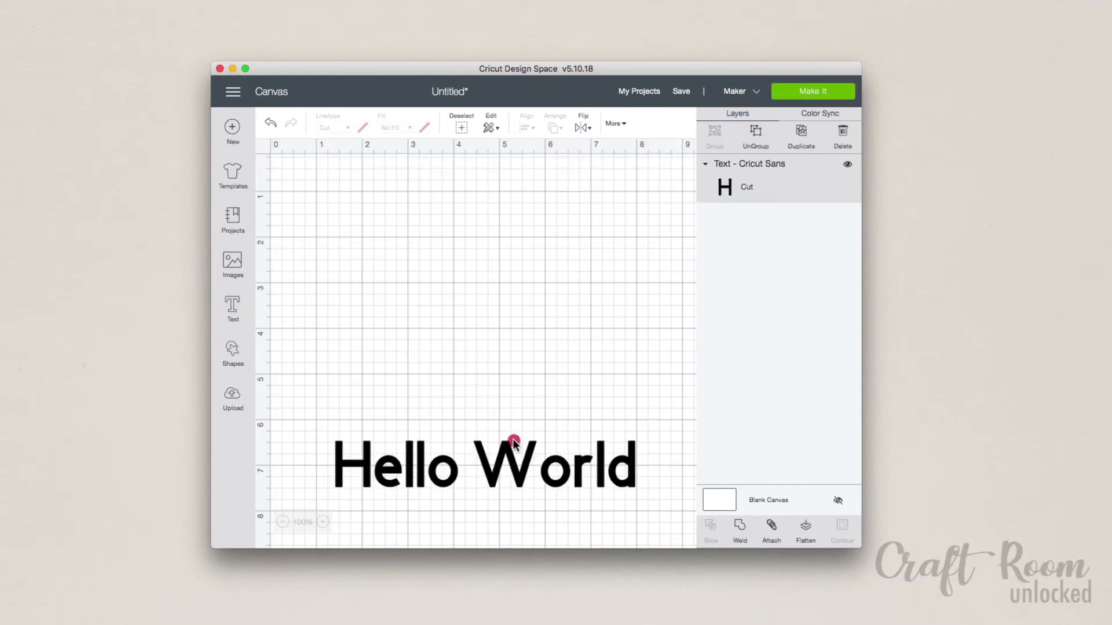
drag(509, 442, 502, 228)
click(233, 351)
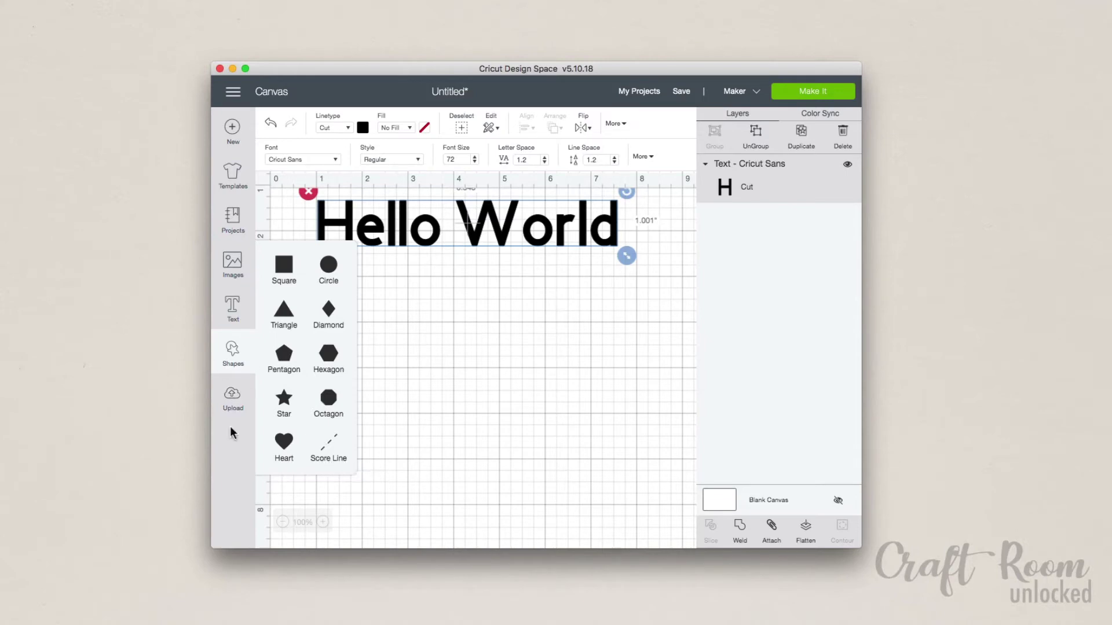
click(233, 398)
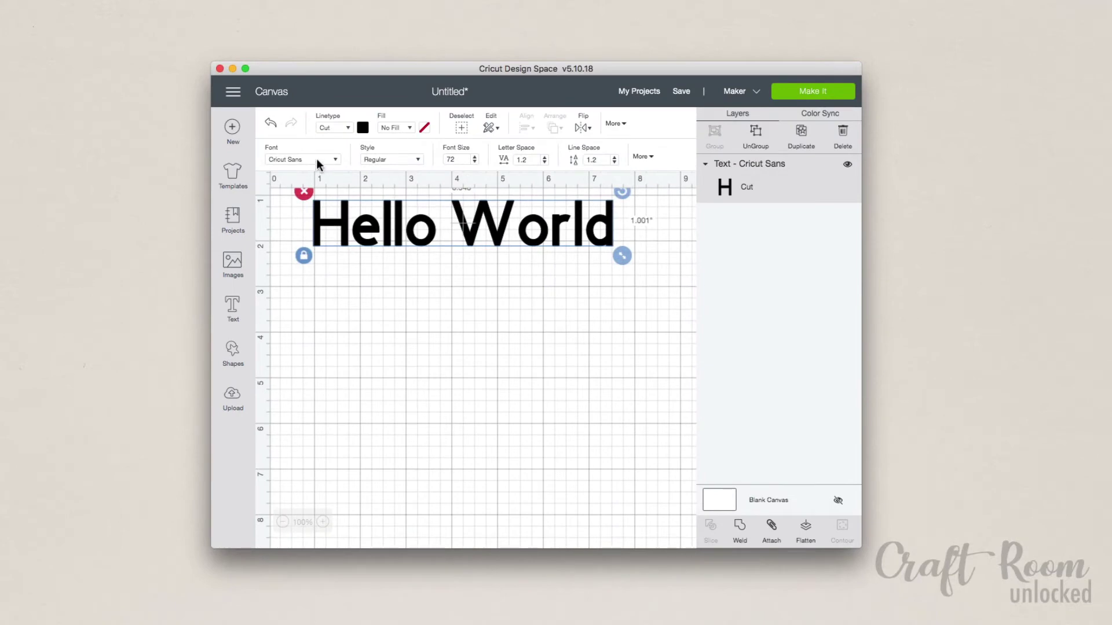
Step: Open the Hello World font dropdown, switch to System fonts and scroll the list
click(316, 160)
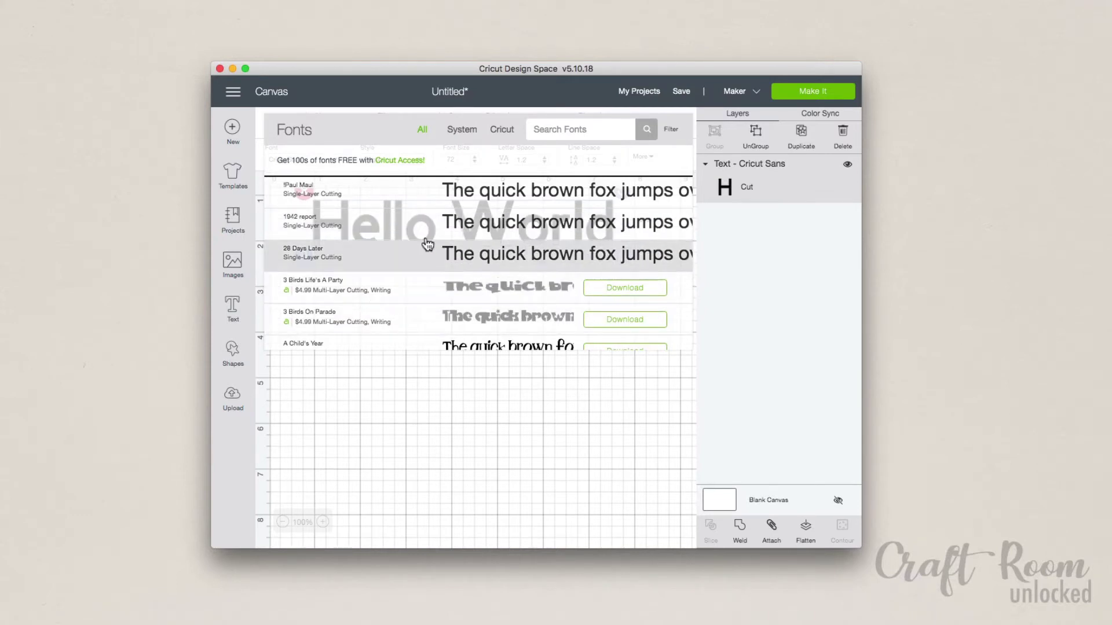
click(463, 131)
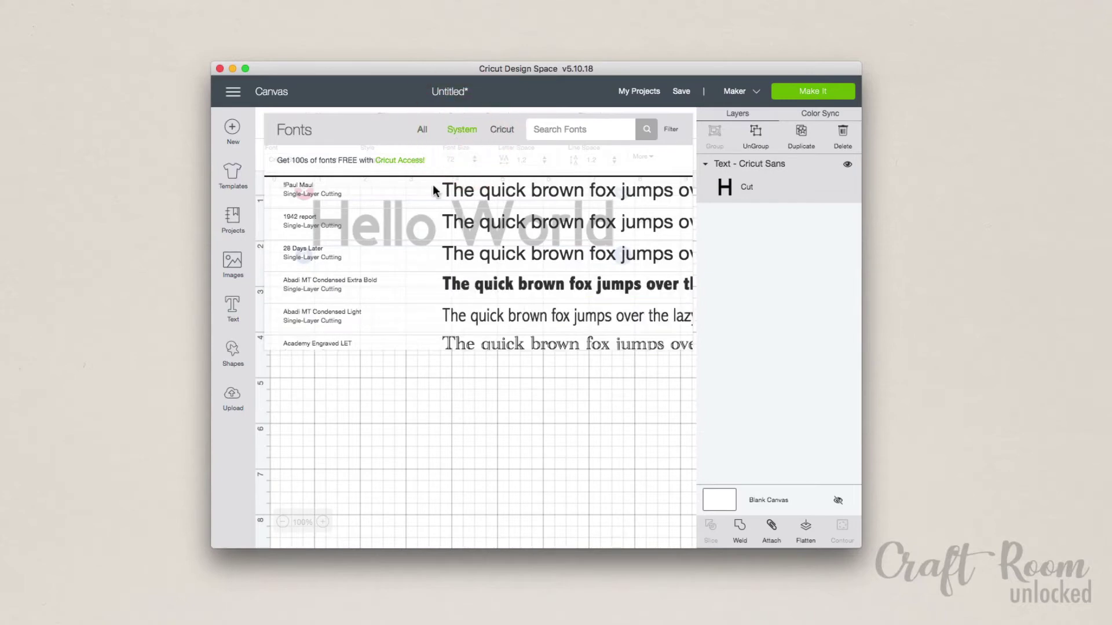
scroll(497, 289, down, 1)
scroll(497, 294, down, 4)
scroll(497, 294, down, 3)
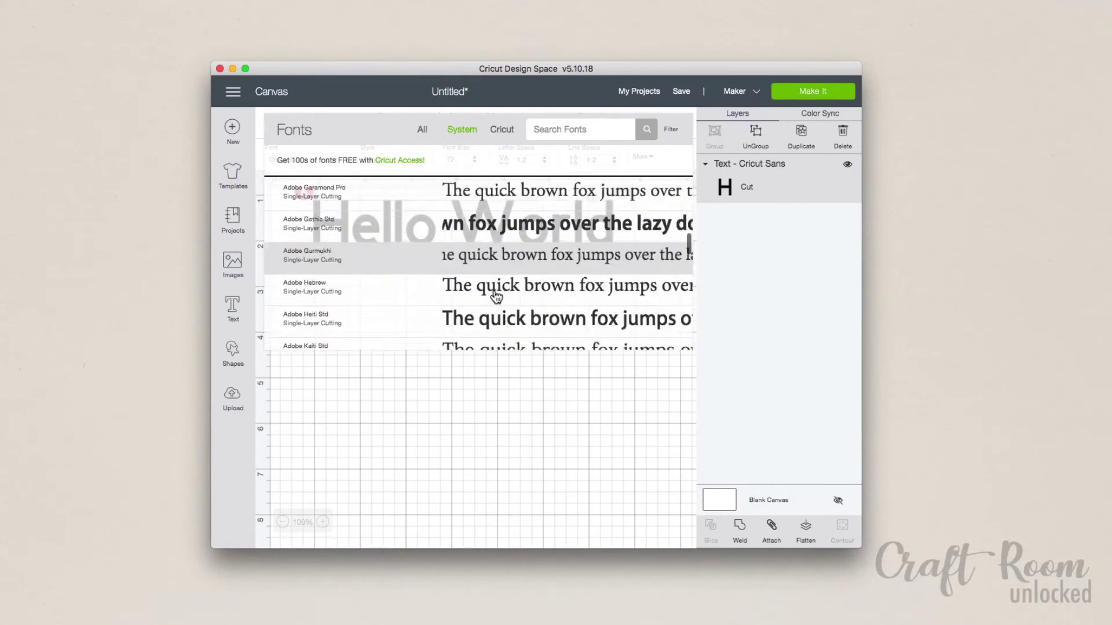
scroll(498, 292, down, 3)
scroll(496, 291, down, 3)
scroll(480, 288, down, 3)
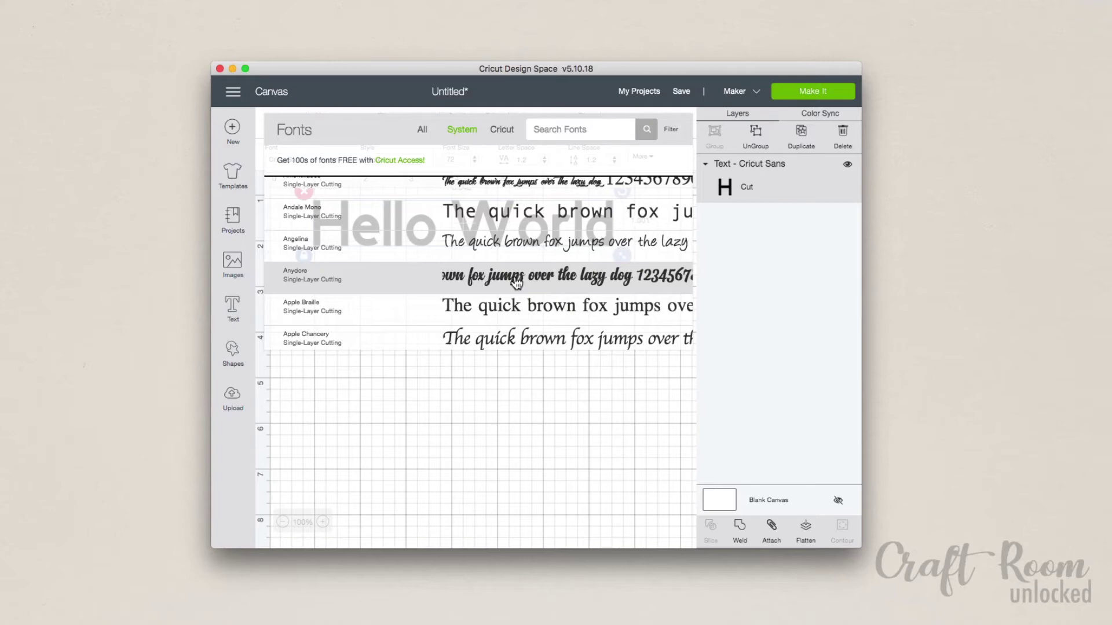
Step: Apply the Anydore font to Hello World, nudge it down, and ungroup it into letters
click(515, 281)
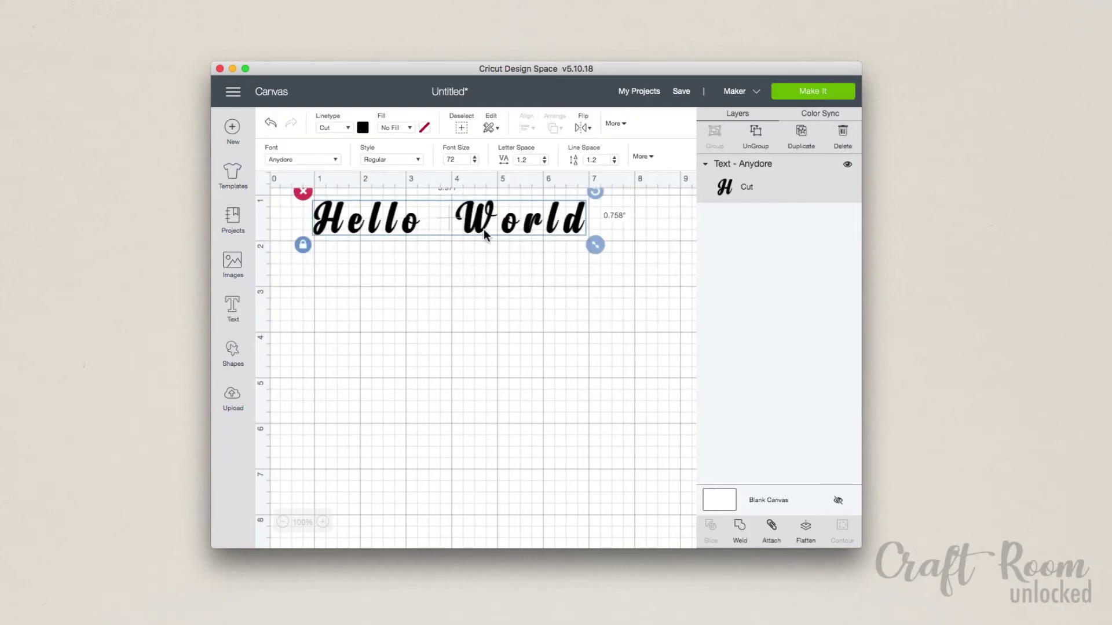
drag(484, 228, 488, 244)
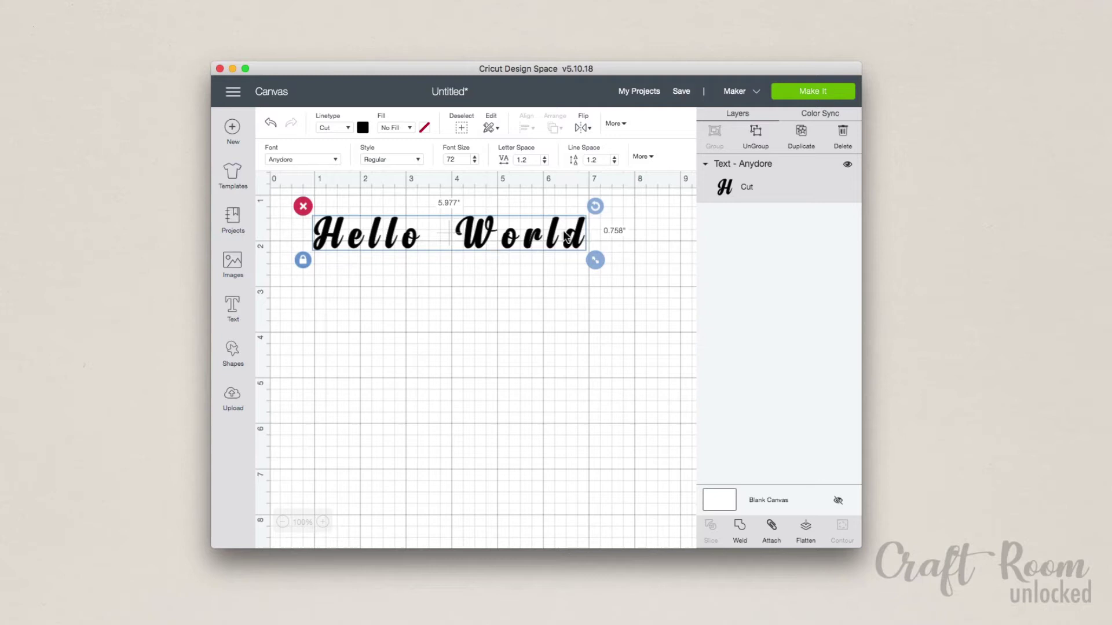
right_click(539, 233)
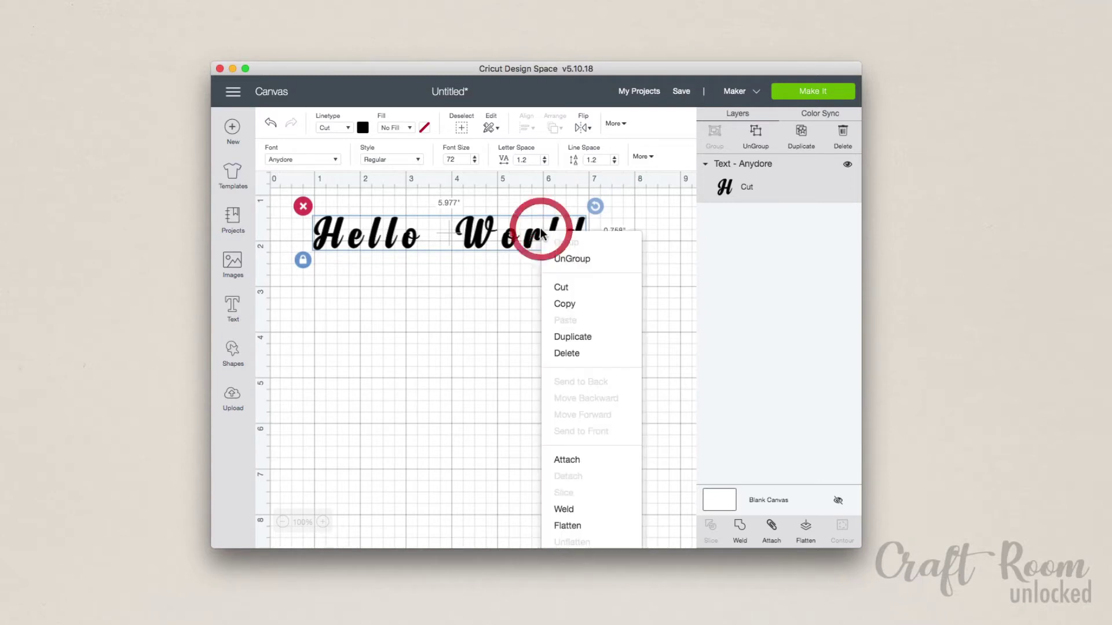
click(568, 258)
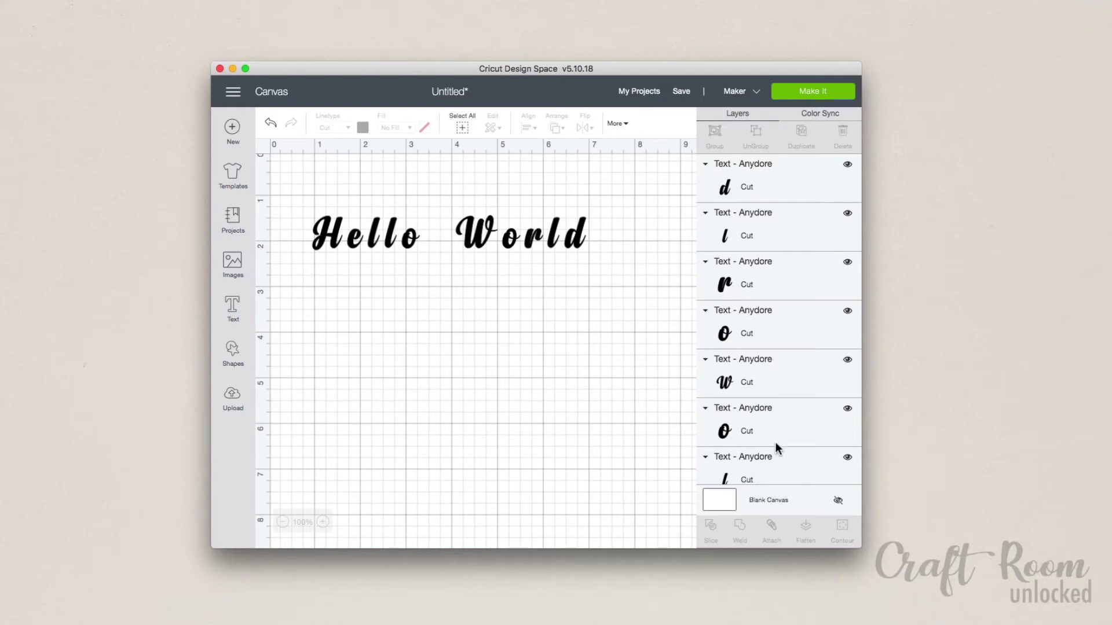
Step: Zoom in, move the e closer to the H, and marquee-select all Hello letters
key(super+plus)
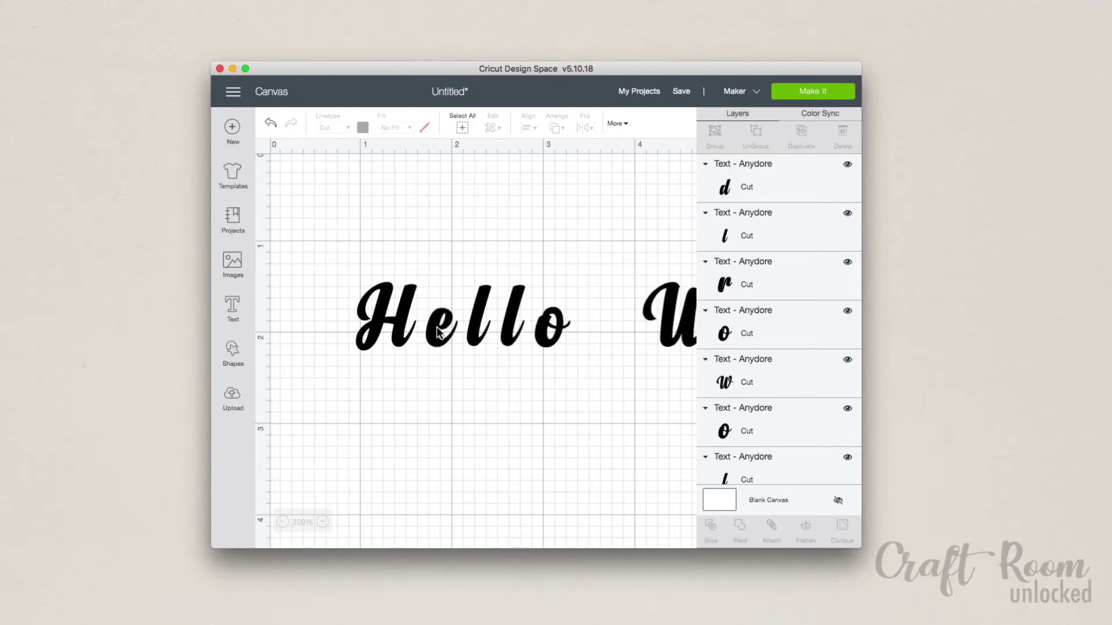
click(434, 340)
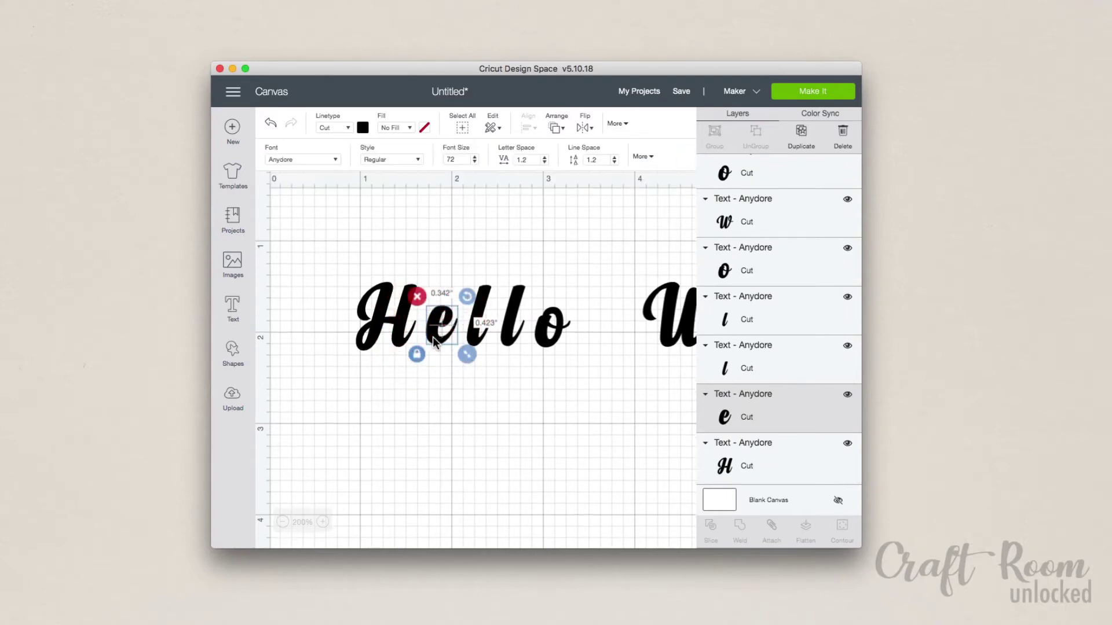
drag(433, 337, 420, 336)
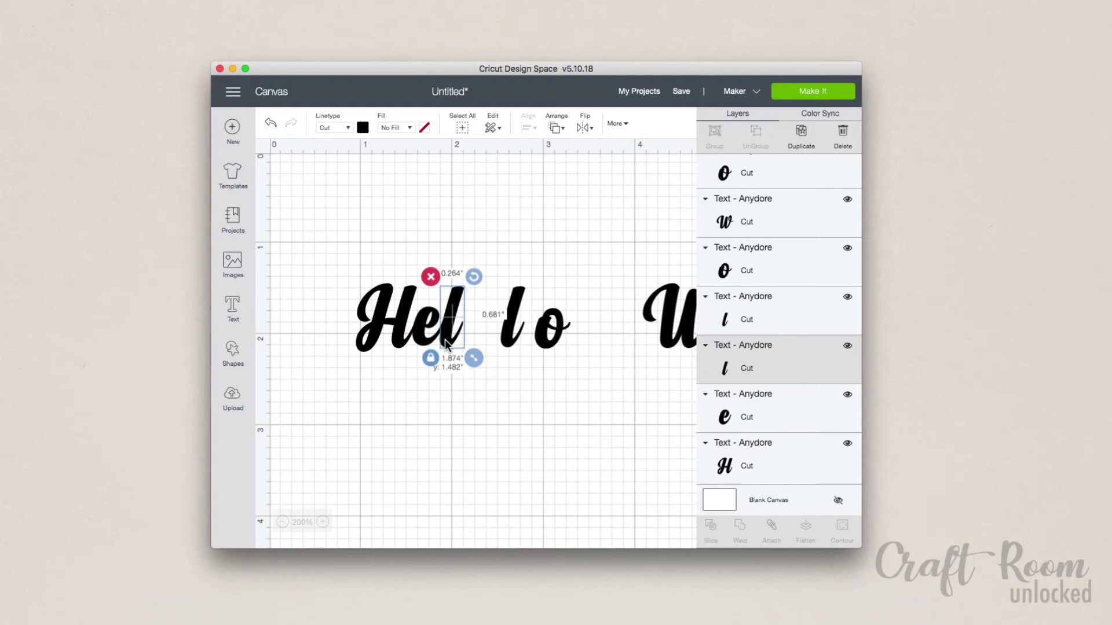
scroll(617, 457, down, 2)
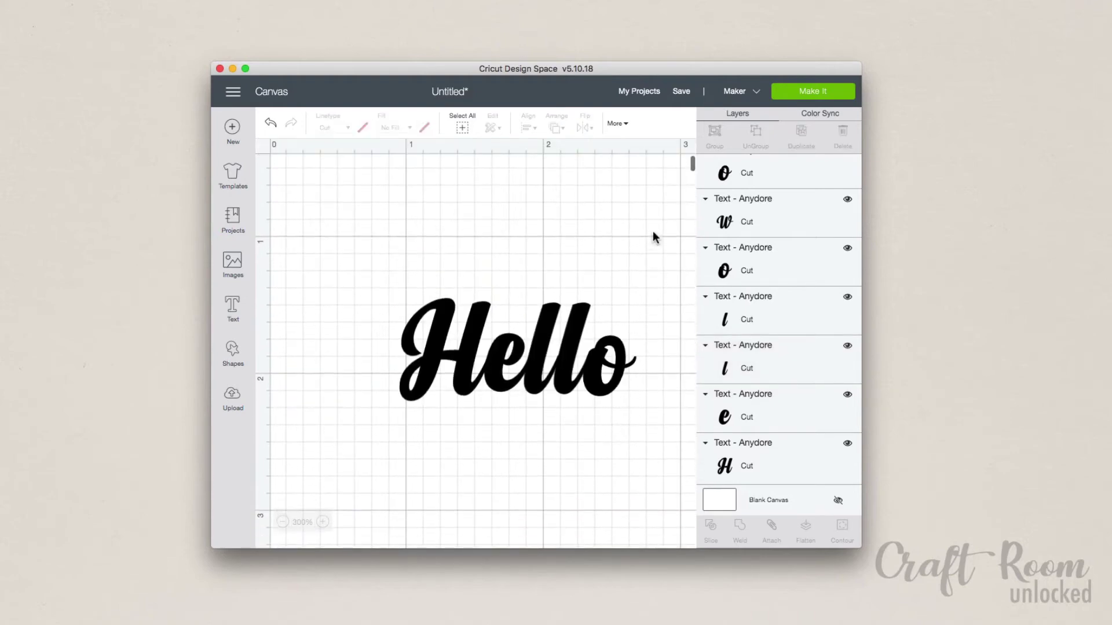
mouse_move(652, 232)
mouse_down()
mouse_move(589, 470)
mouse_move(361, 469)
mouse_up()
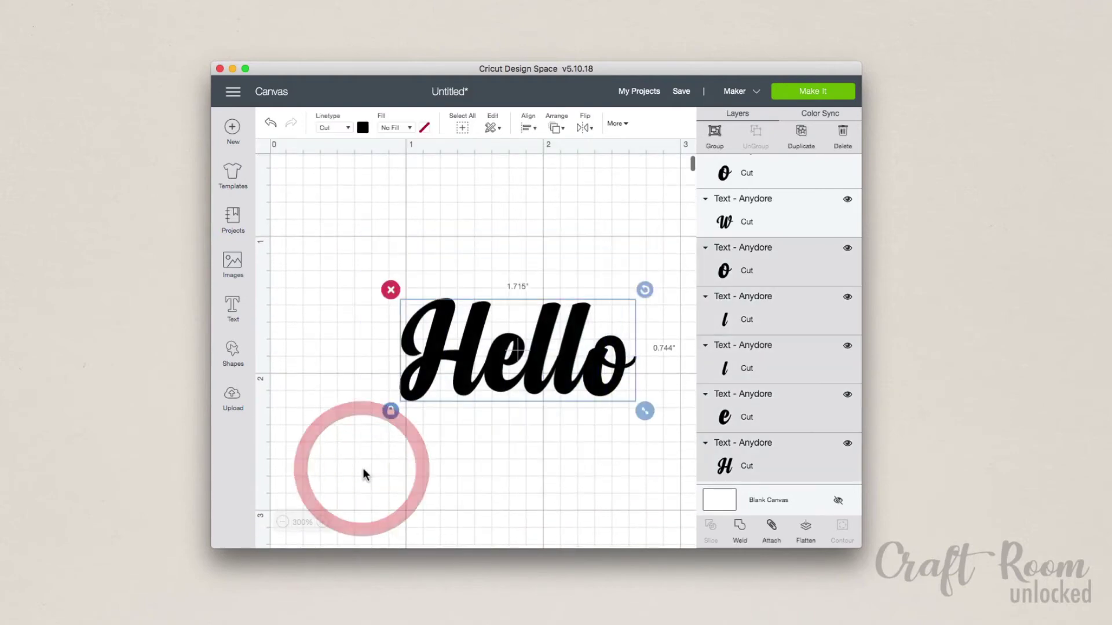
Step: Weld the Hello letters into one shape and make it white
click(738, 526)
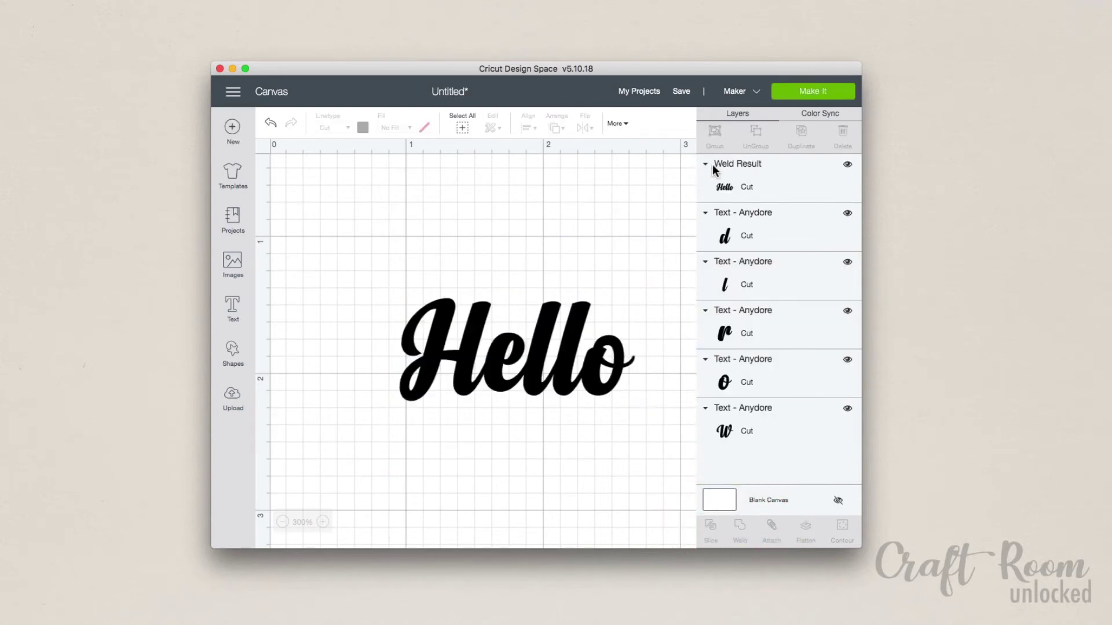
click(745, 181)
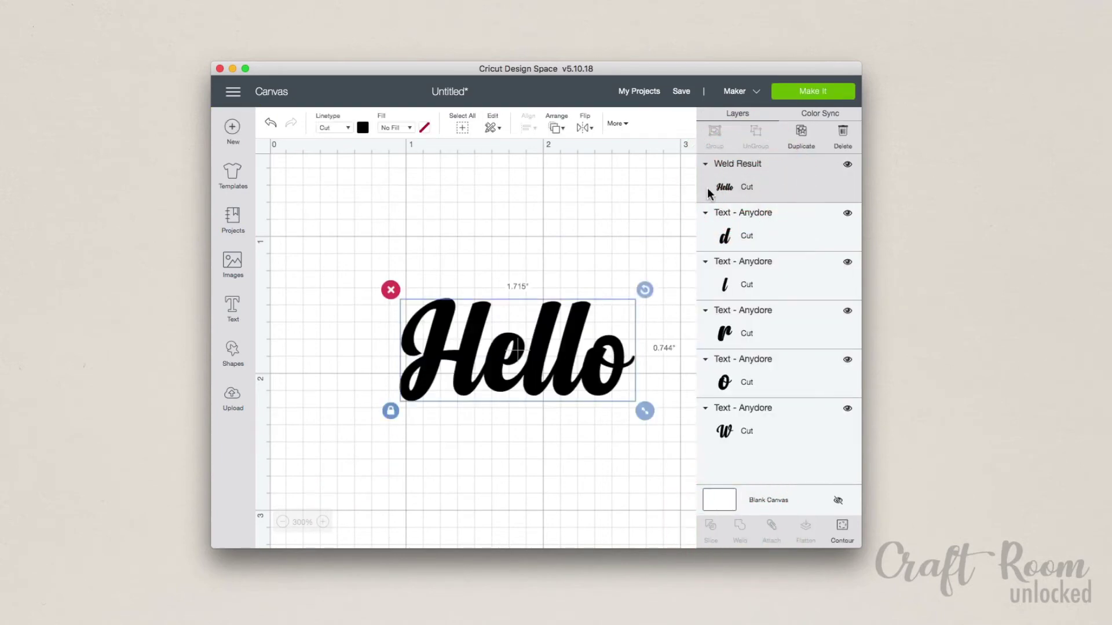
click(362, 127)
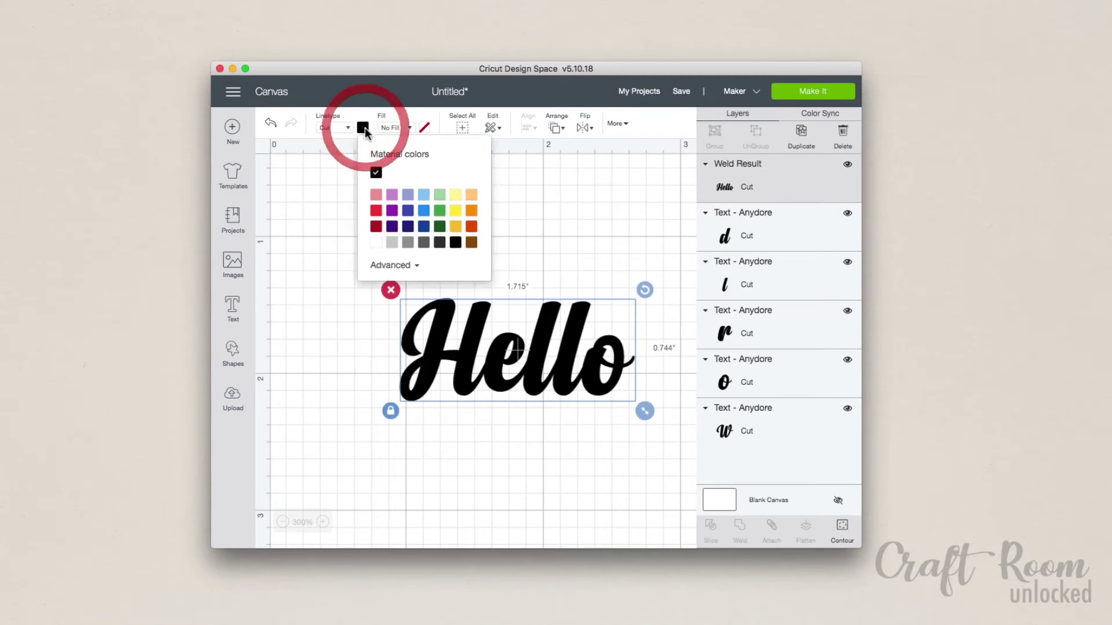
click(377, 242)
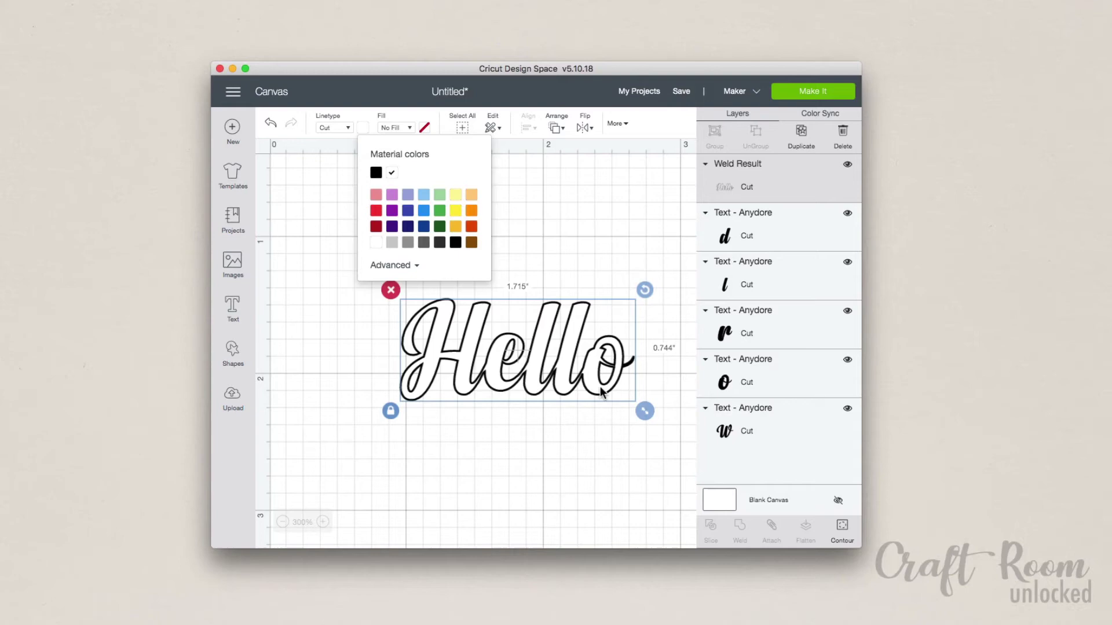
Step: Attach the World letters, make them white, and switch their linetype from Cut to Draw
drag(635, 268, 325, 443)
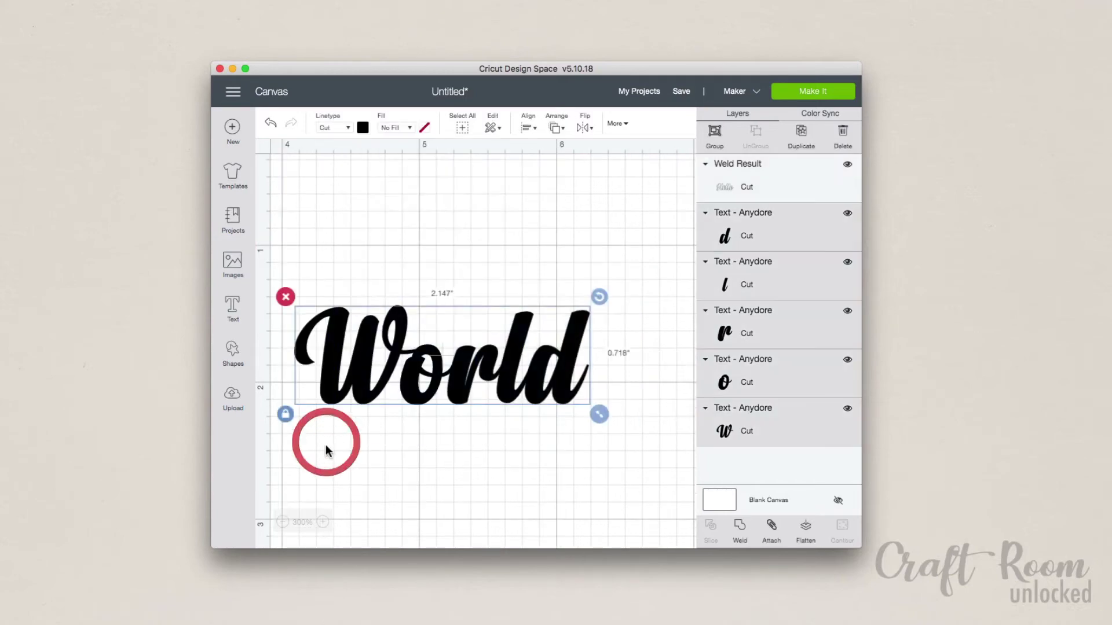
click(773, 528)
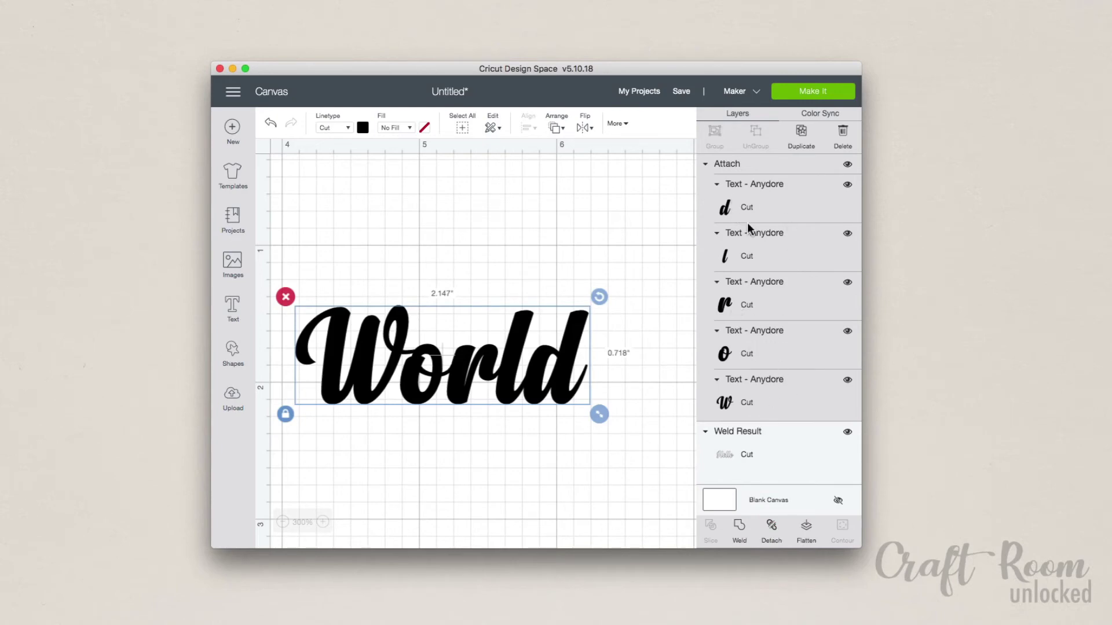
click(363, 127)
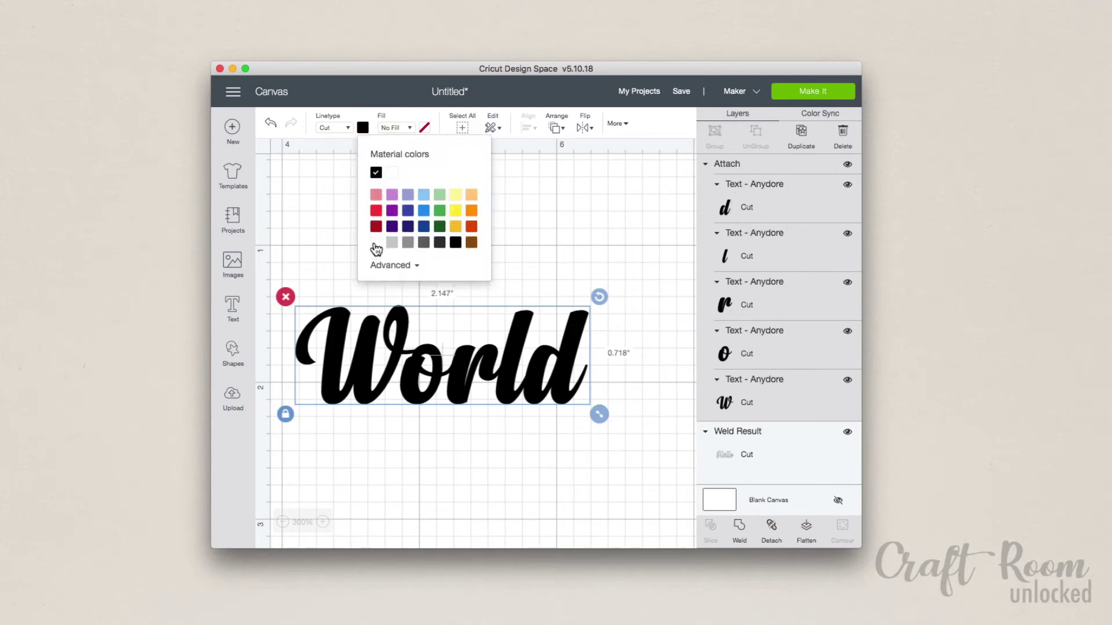
click(376, 243)
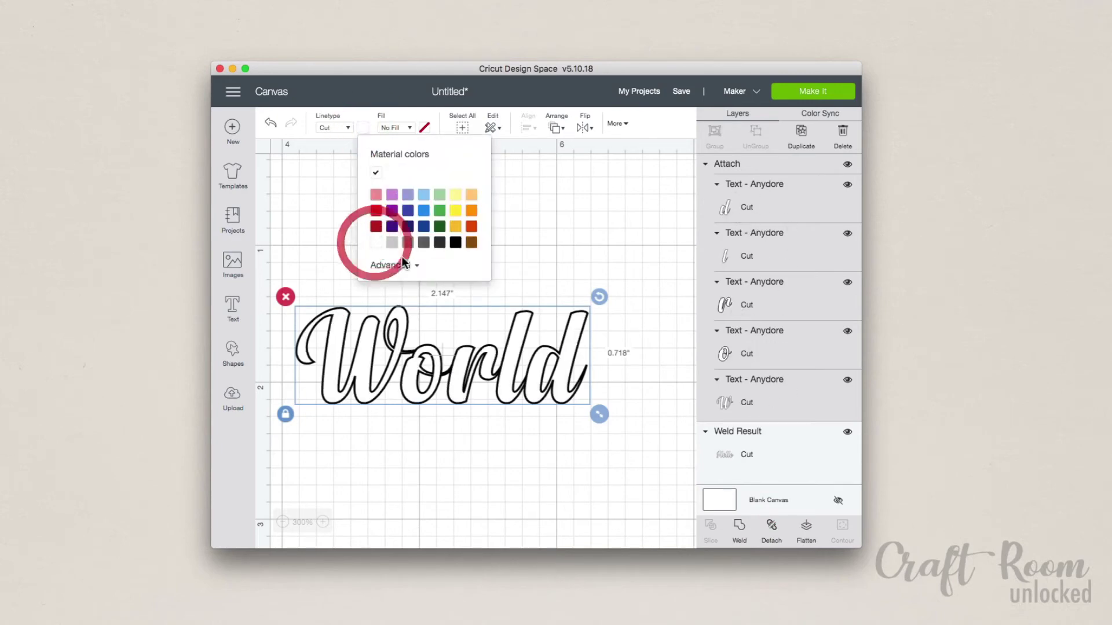
click(322, 521)
click(340, 128)
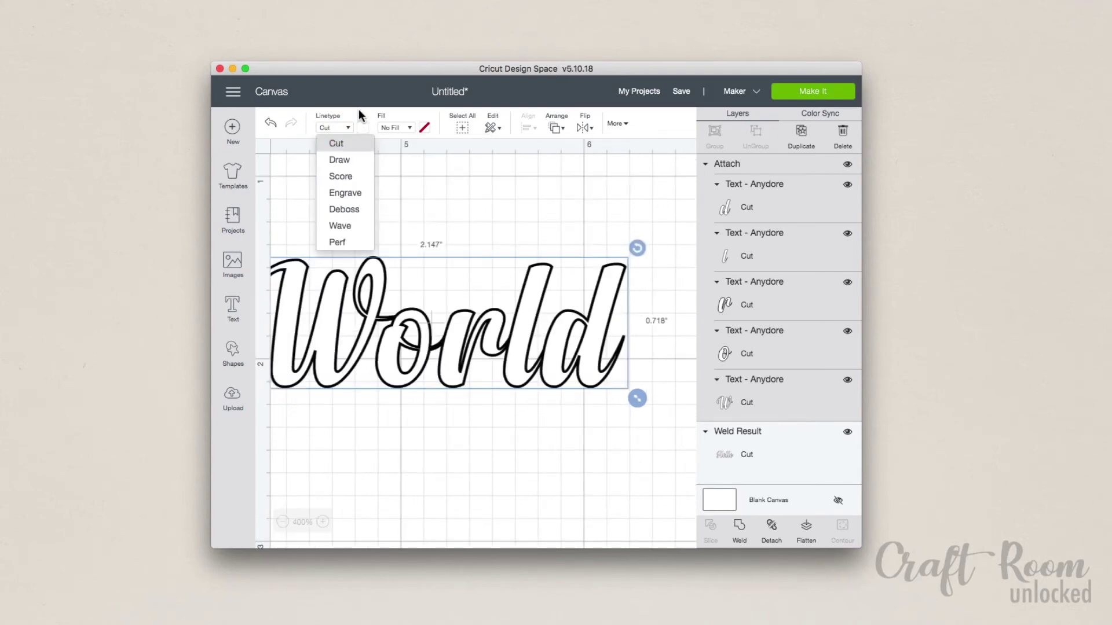
click(340, 160)
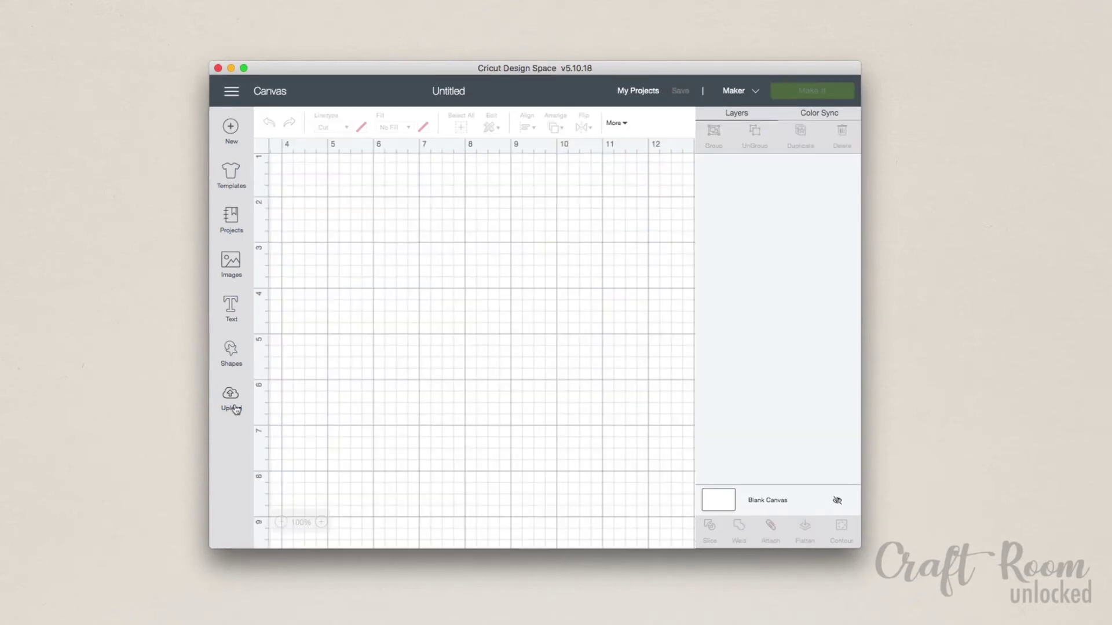
Step: Upload and save LotusCard.svg, then insert the lotus card image onto the canvas
click(234, 401)
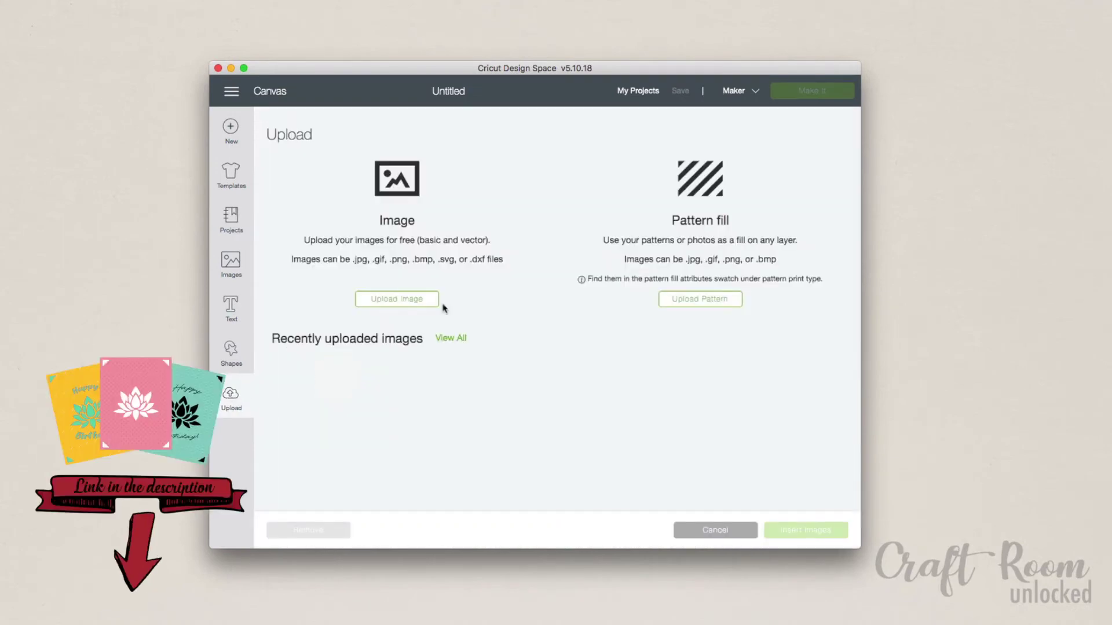
click(398, 301)
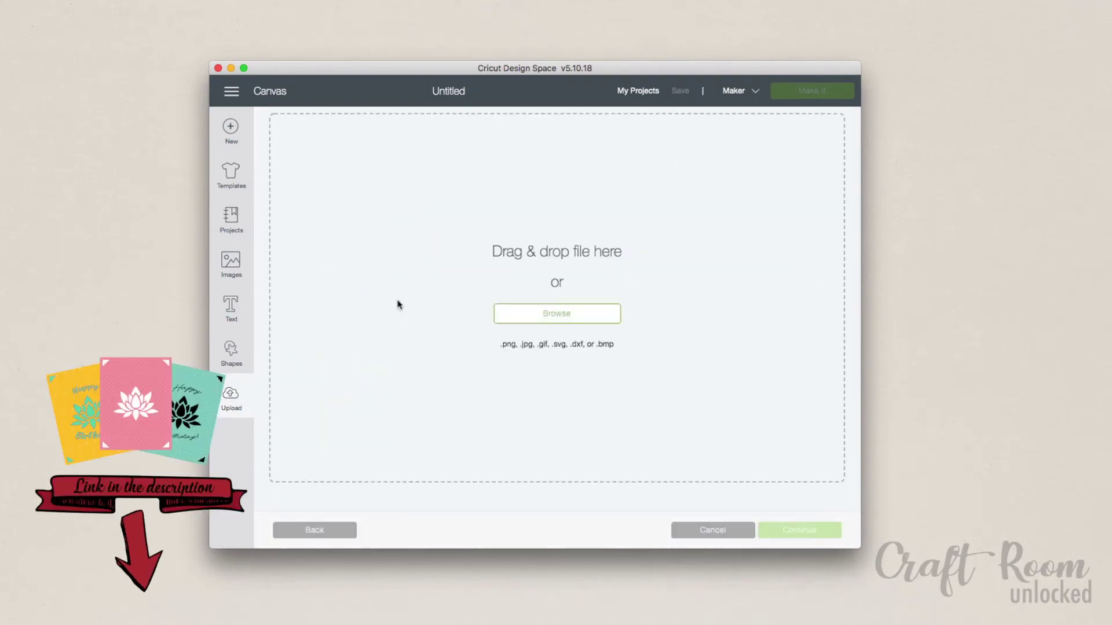
click(577, 322)
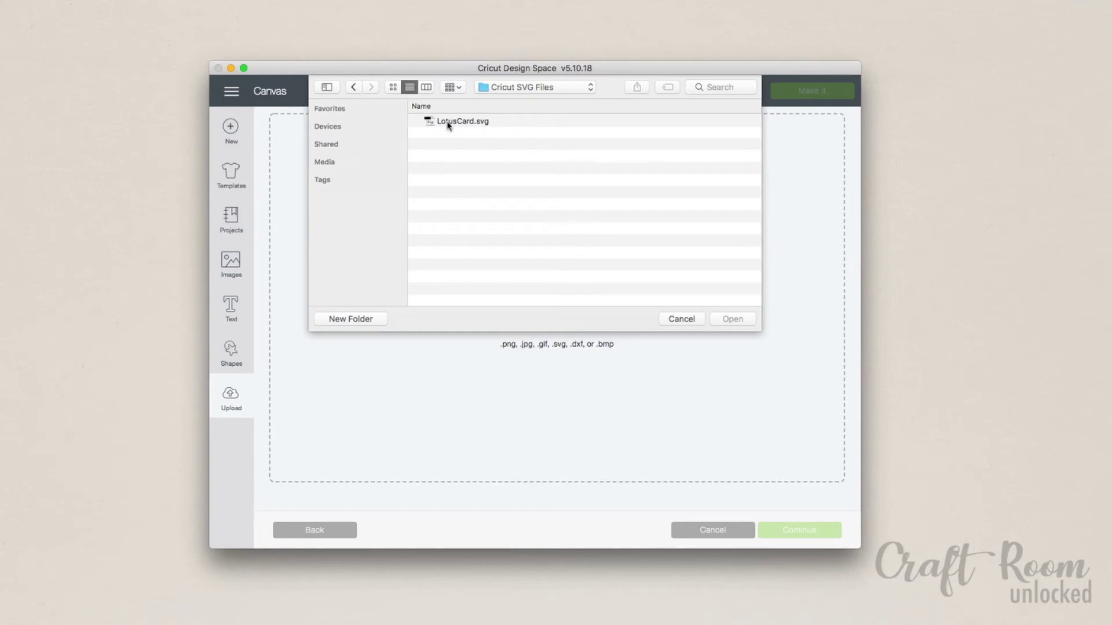
click(448, 123)
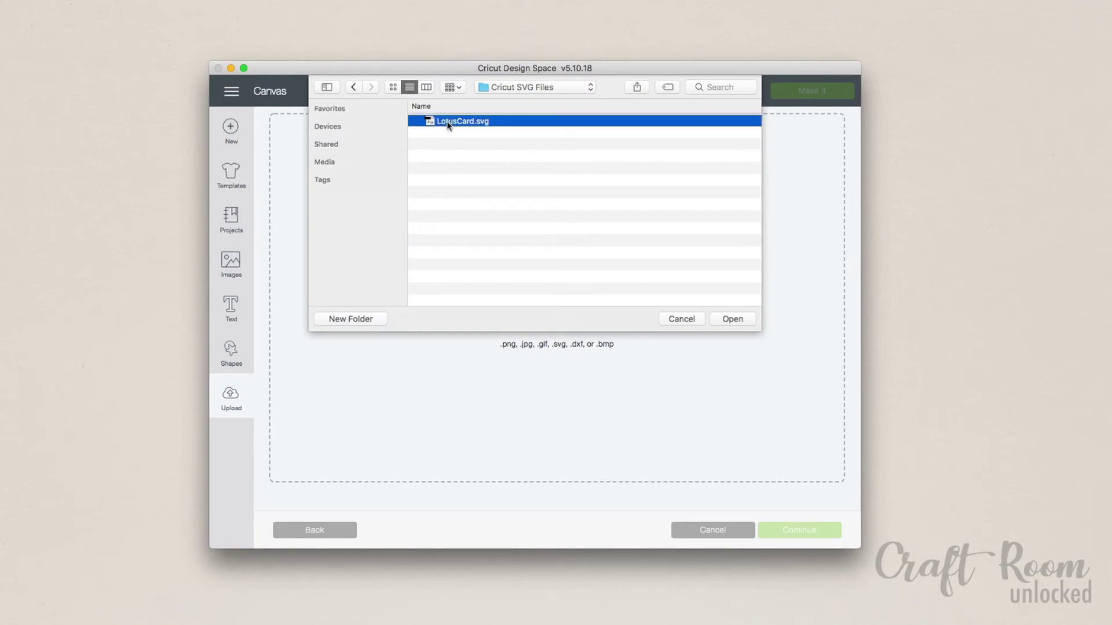
click(741, 320)
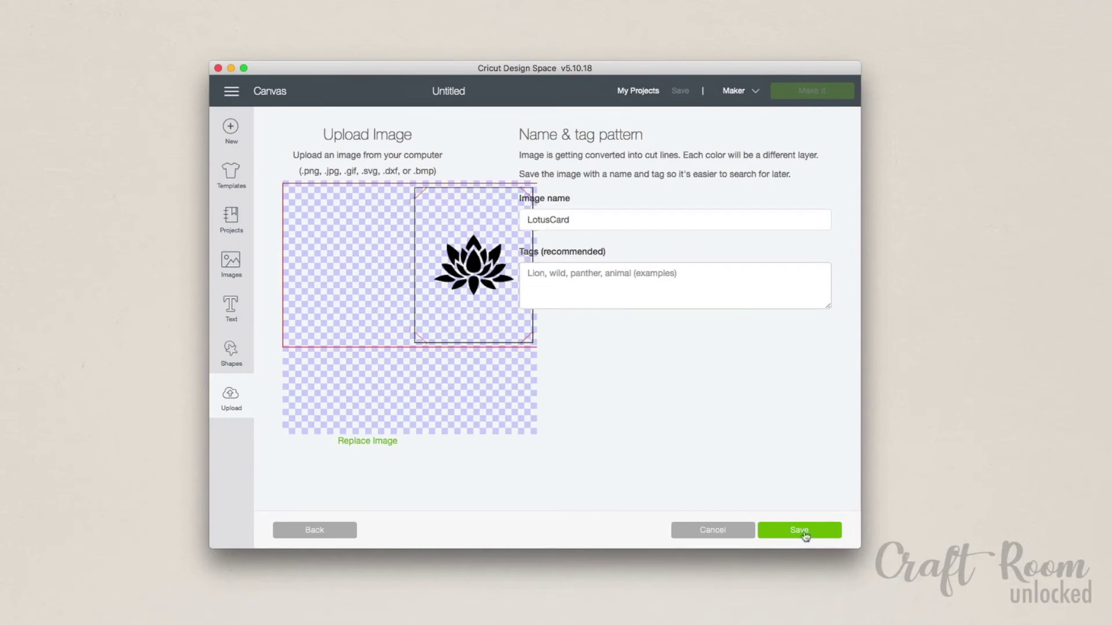
click(804, 534)
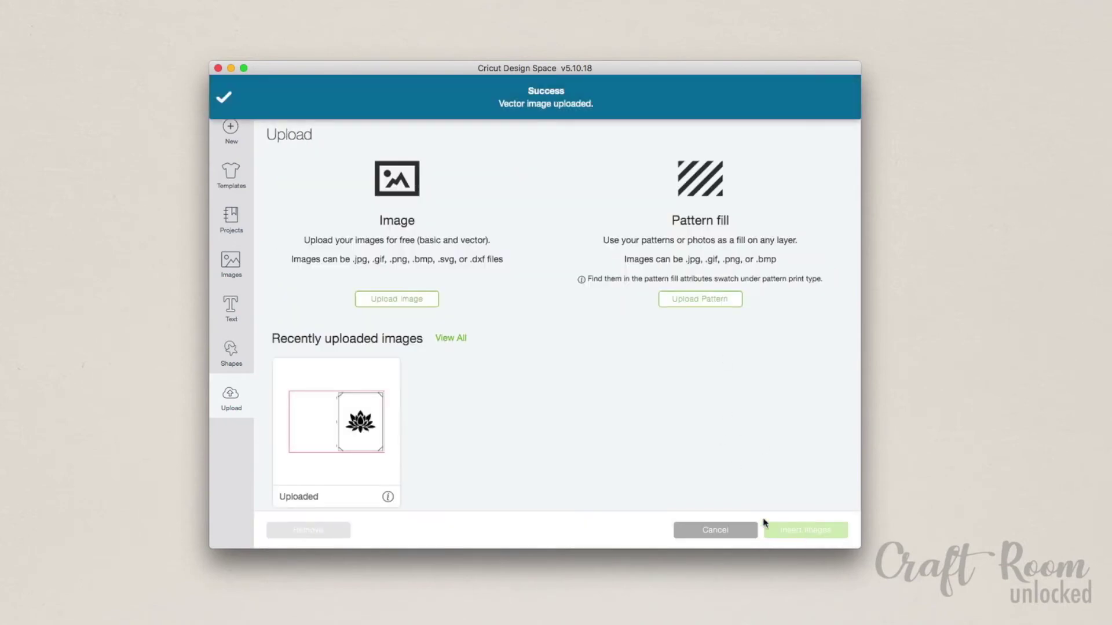
click(339, 422)
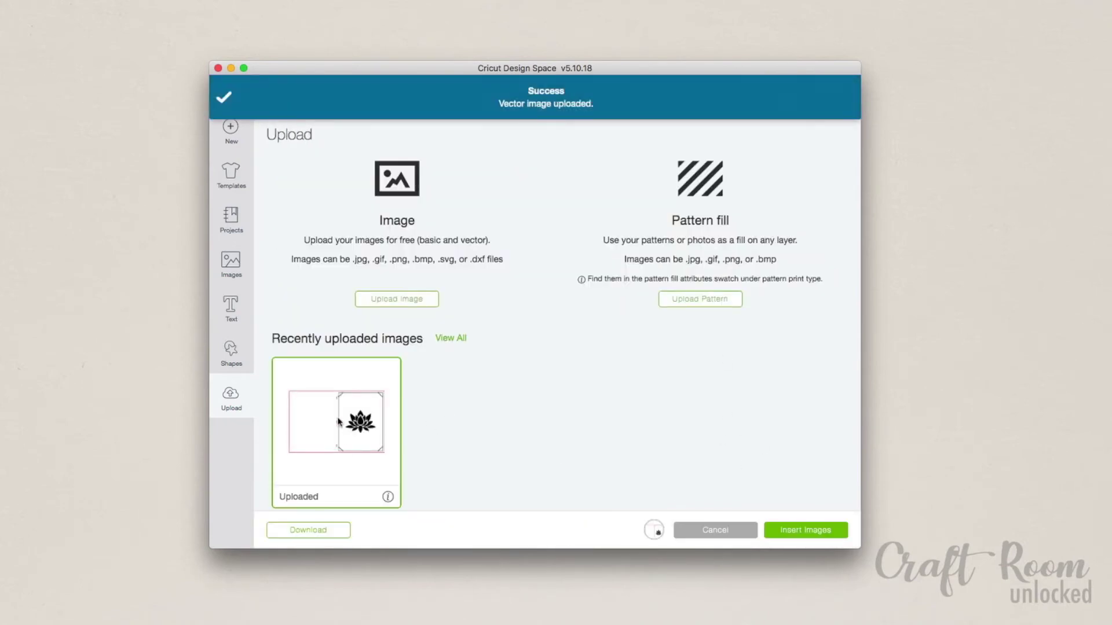
click(812, 531)
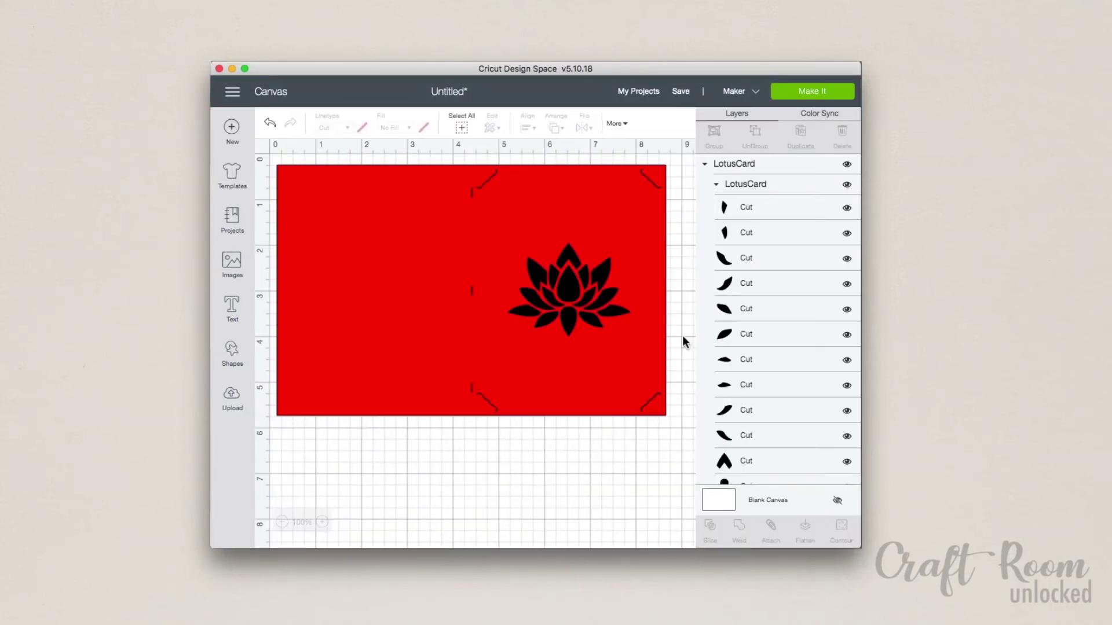
Step: Add a score line from Shapes and move it onto the card's center fold
click(233, 354)
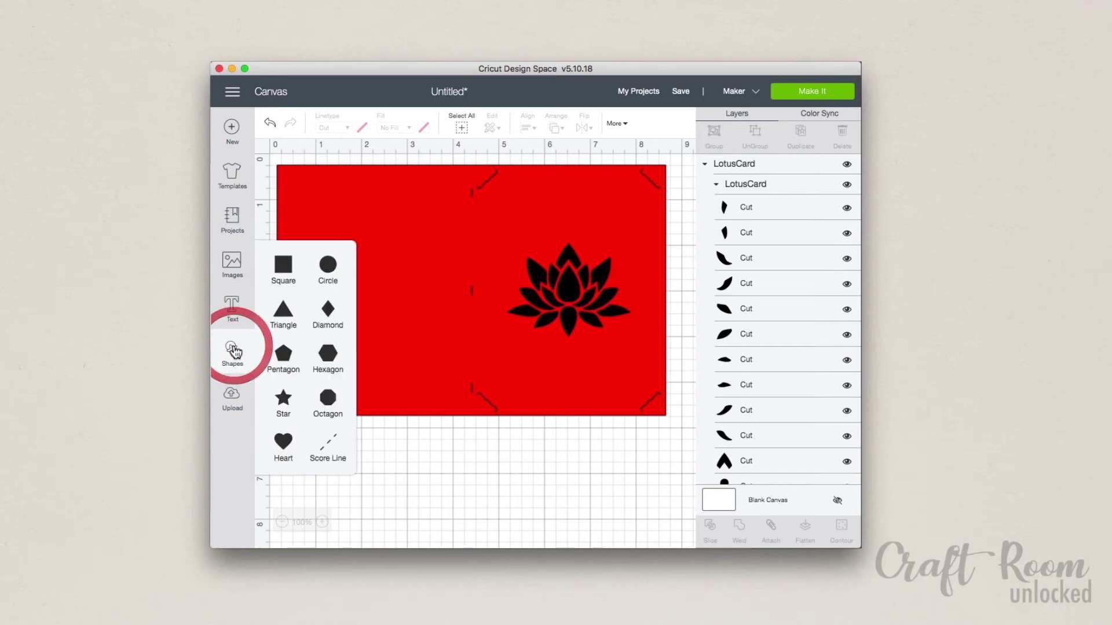
click(328, 447)
drag(360, 256, 471, 206)
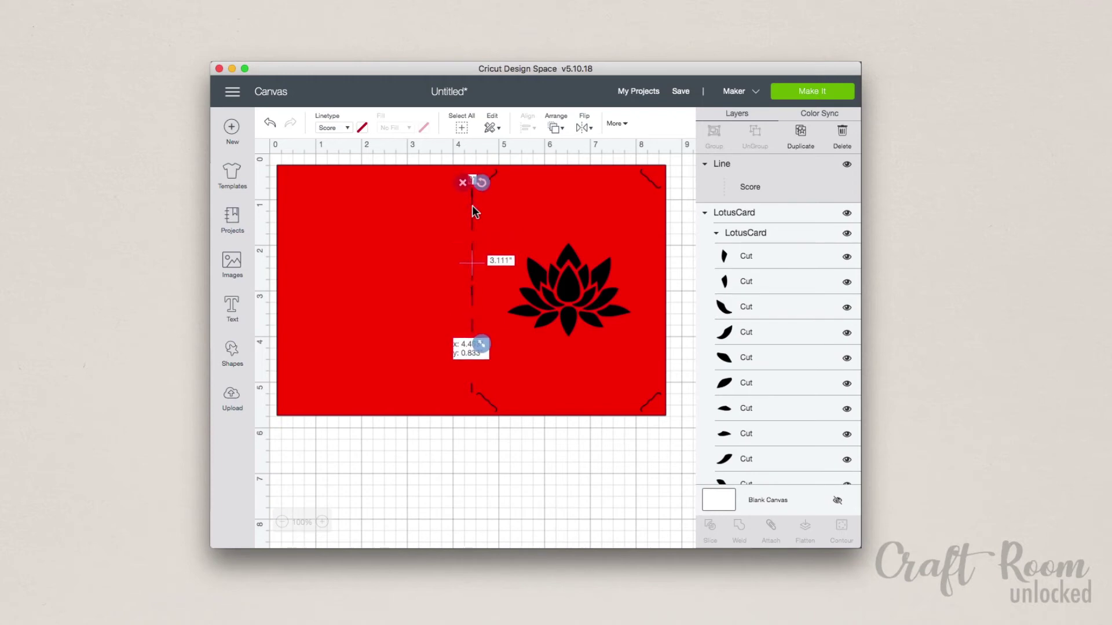
Step: Align the score line to the card's top and stretch it to about 5.57 inches
key(ctrl+a)
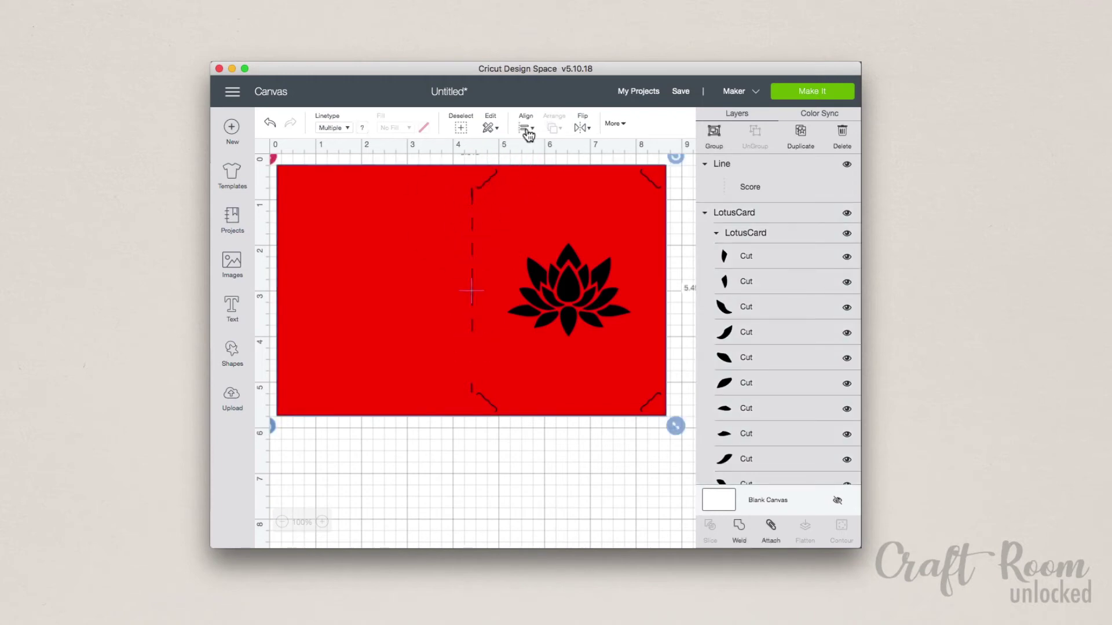
click(526, 127)
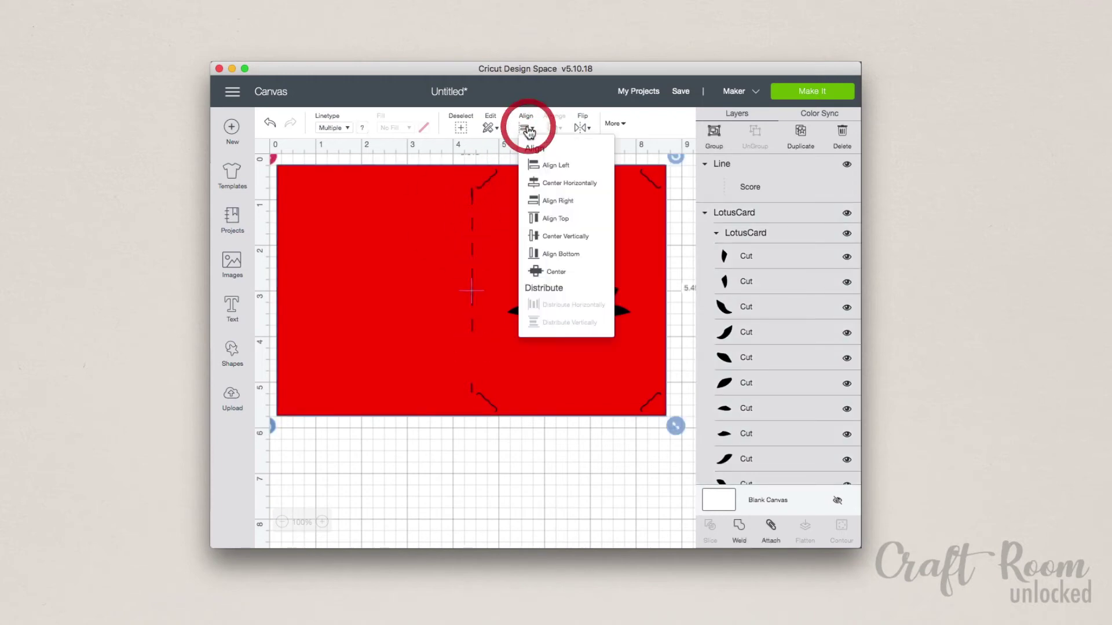
click(579, 219)
click(535, 507)
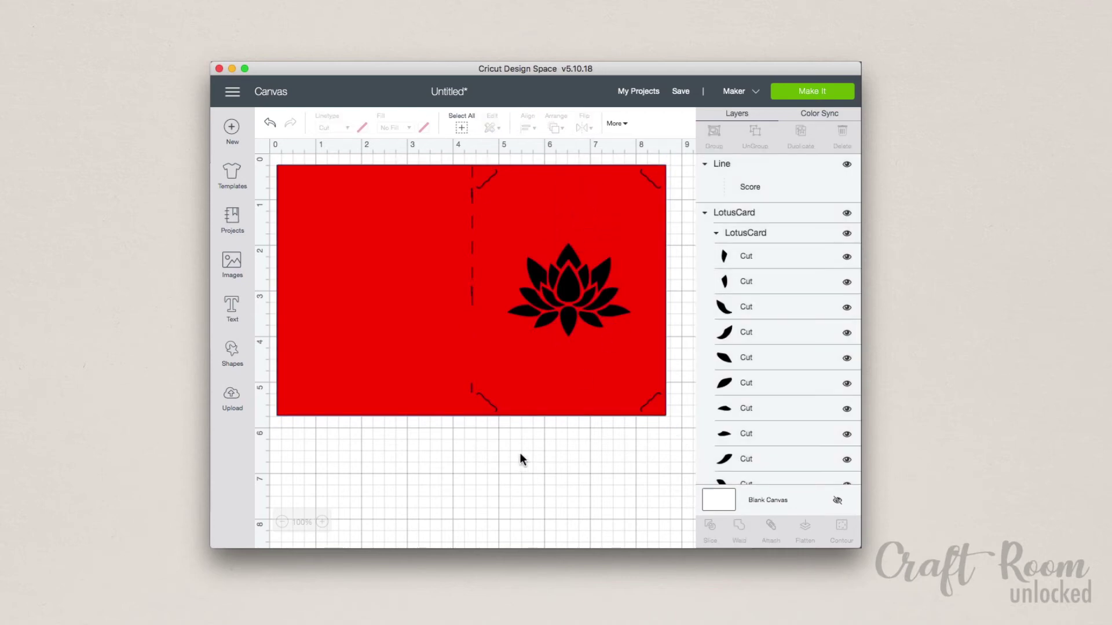
click(472, 248)
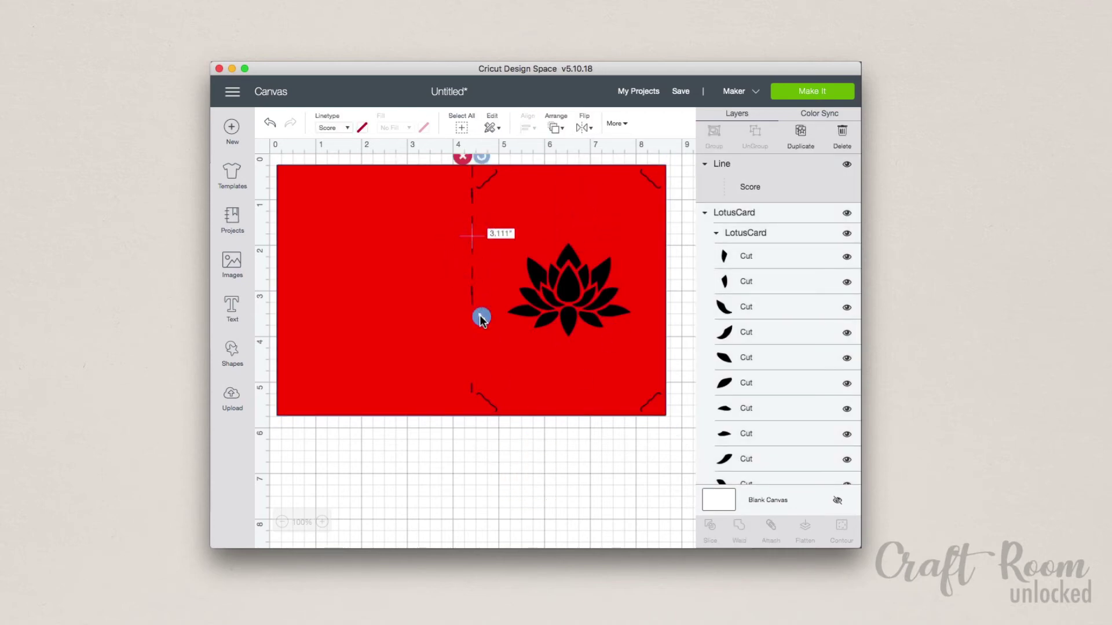
drag(481, 317, 481, 428)
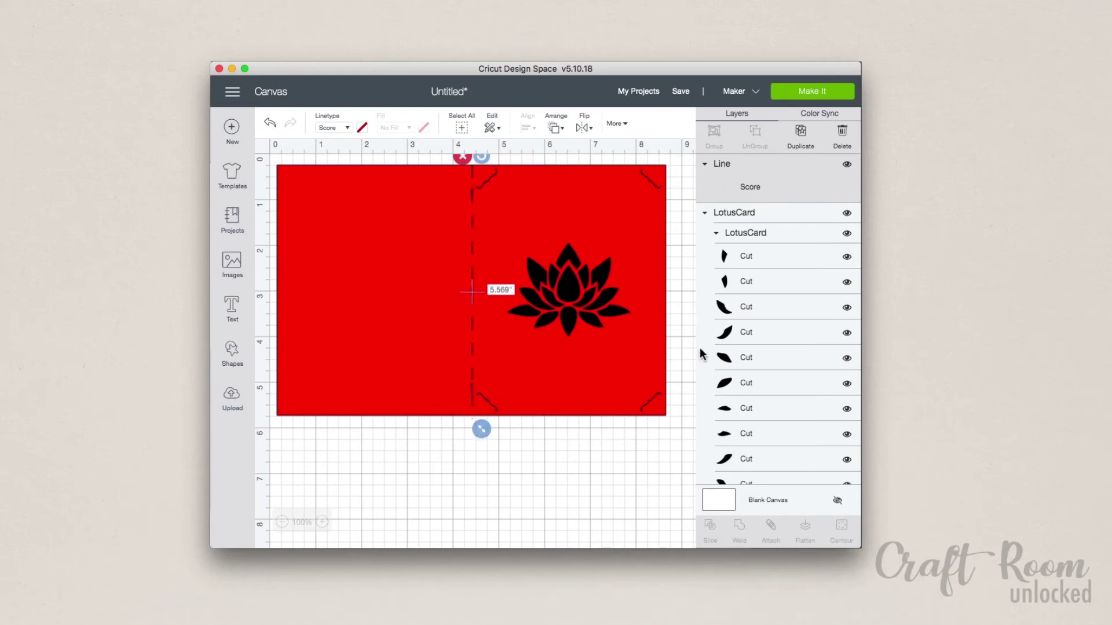
Step: Delete the LotusCard group's three dashed center Cut lines from the Layers panel
click(776, 354)
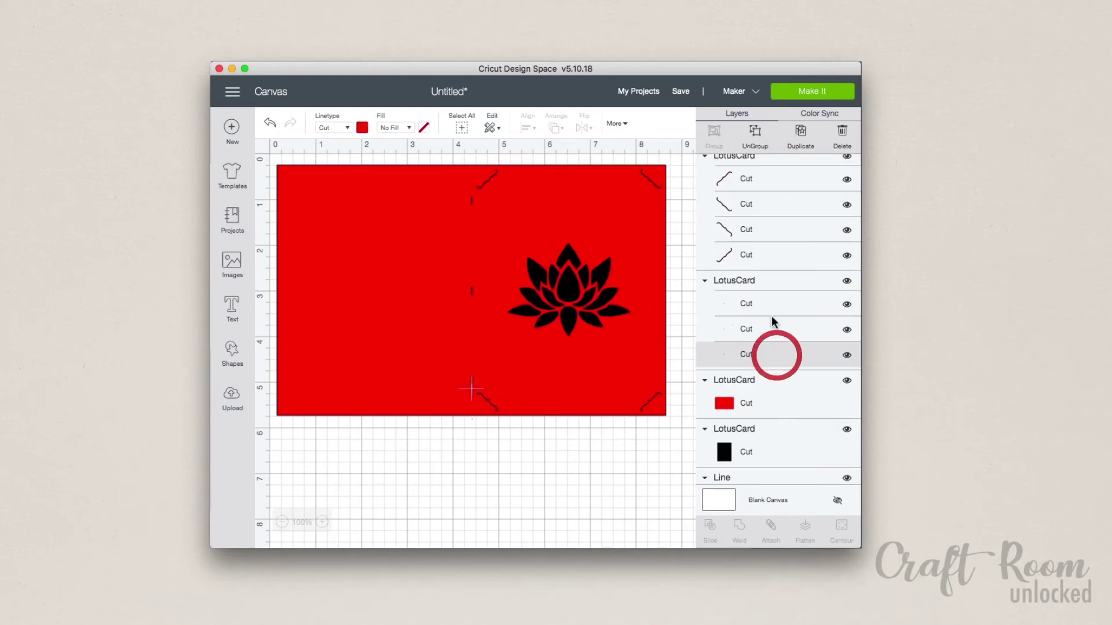
click(762, 281)
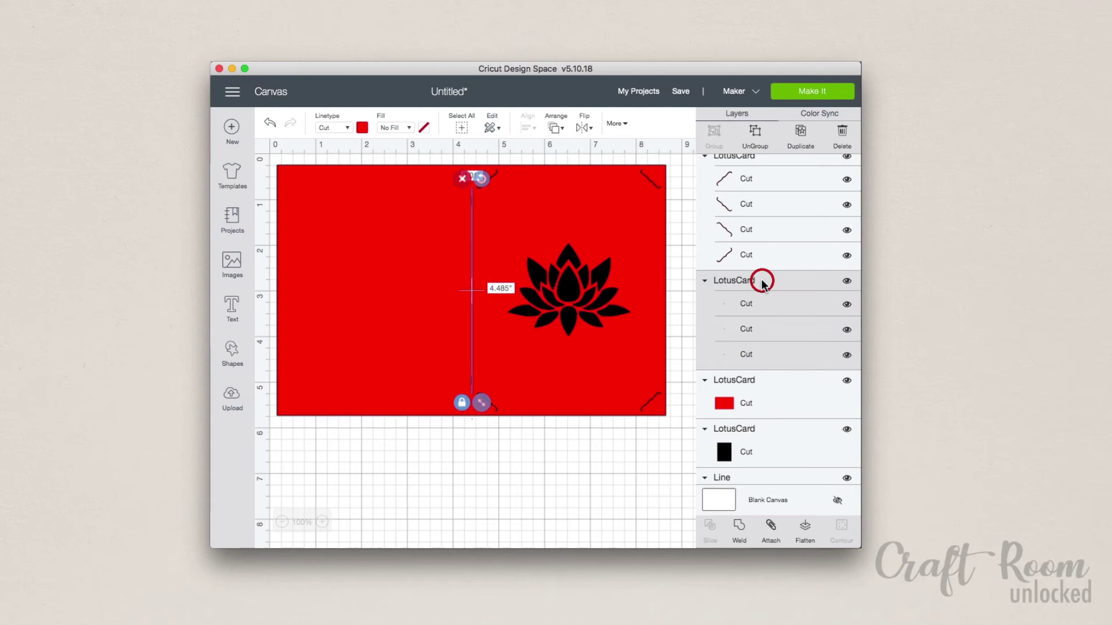
click(842, 139)
click(777, 368)
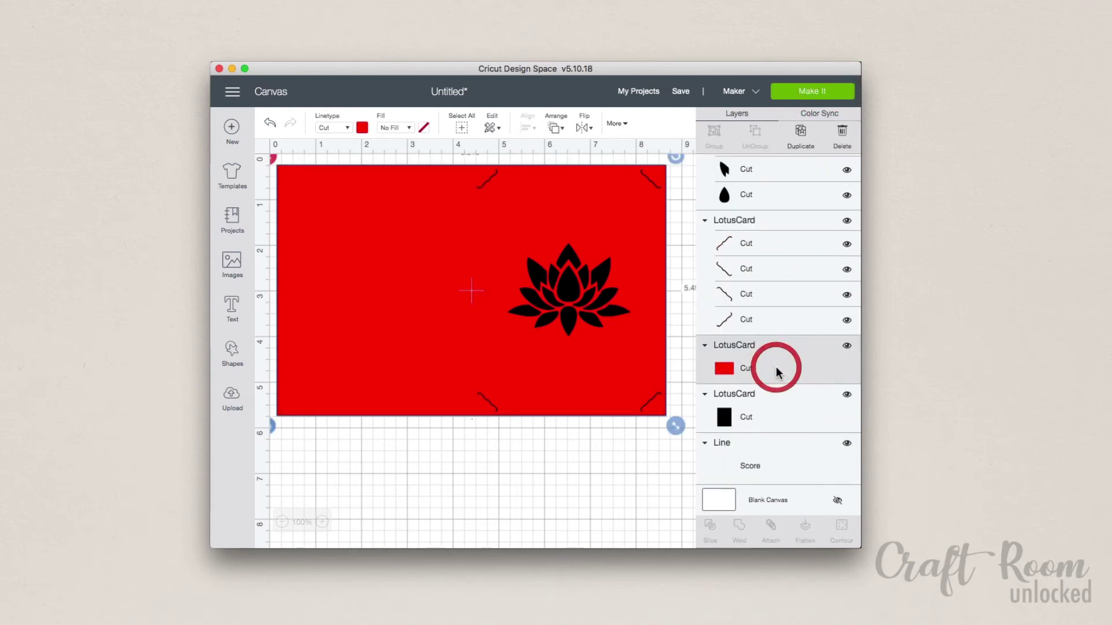
scroll(780, 362, up, 1)
scroll(779, 362, up, 2)
scroll(780, 361, up, 2)
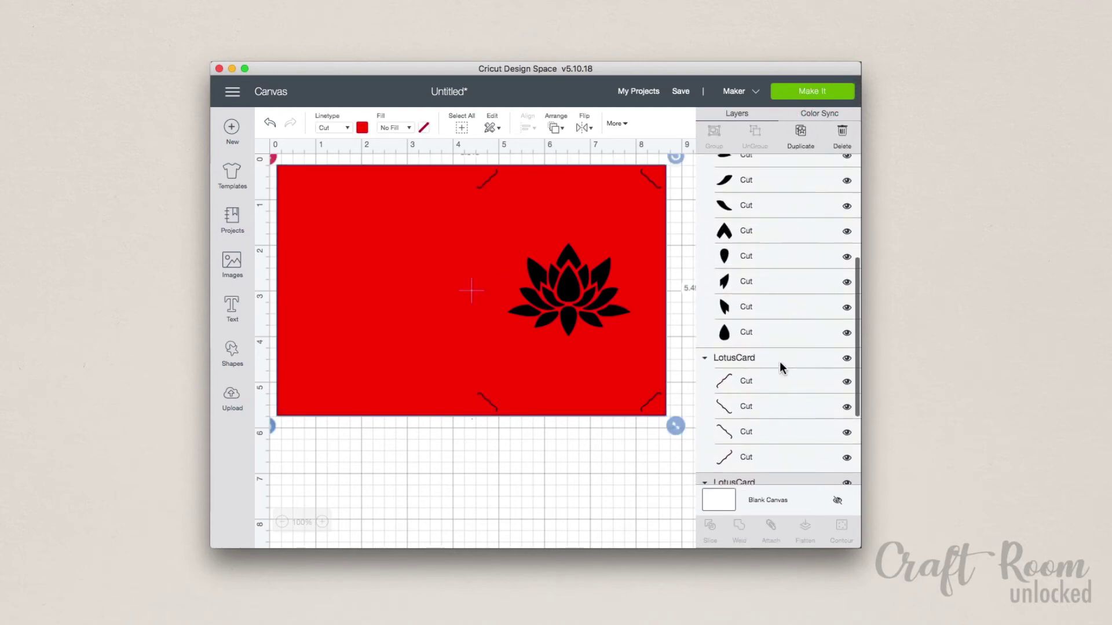
scroll(779, 365, up, 5)
Step: Attach the LotusCard group with its score line and recolor the card white
click(753, 163)
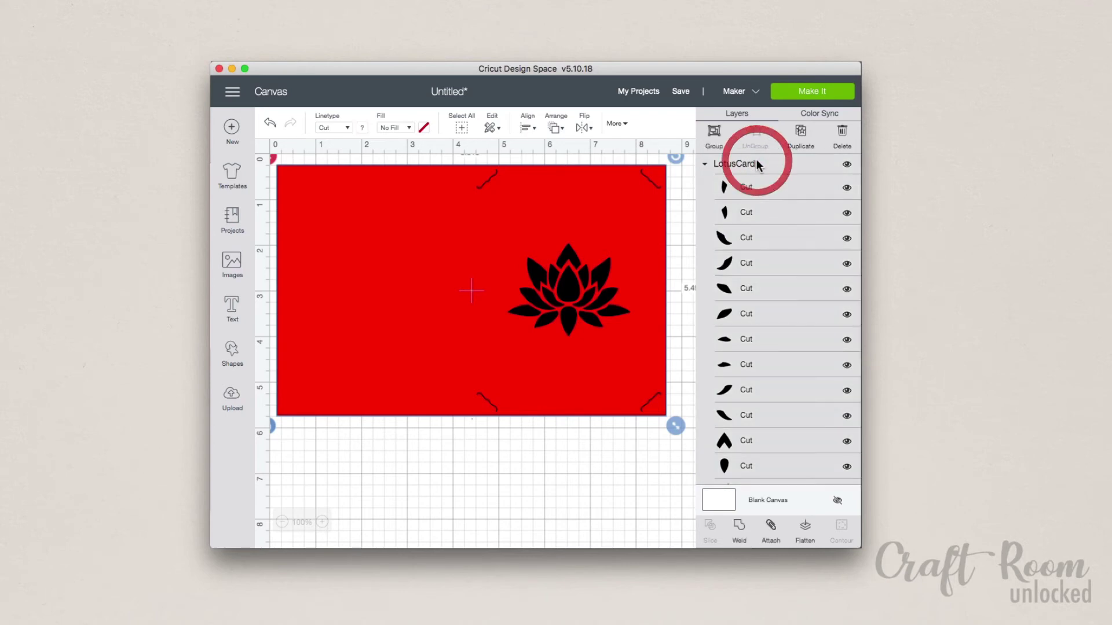
click(772, 528)
click(772, 528)
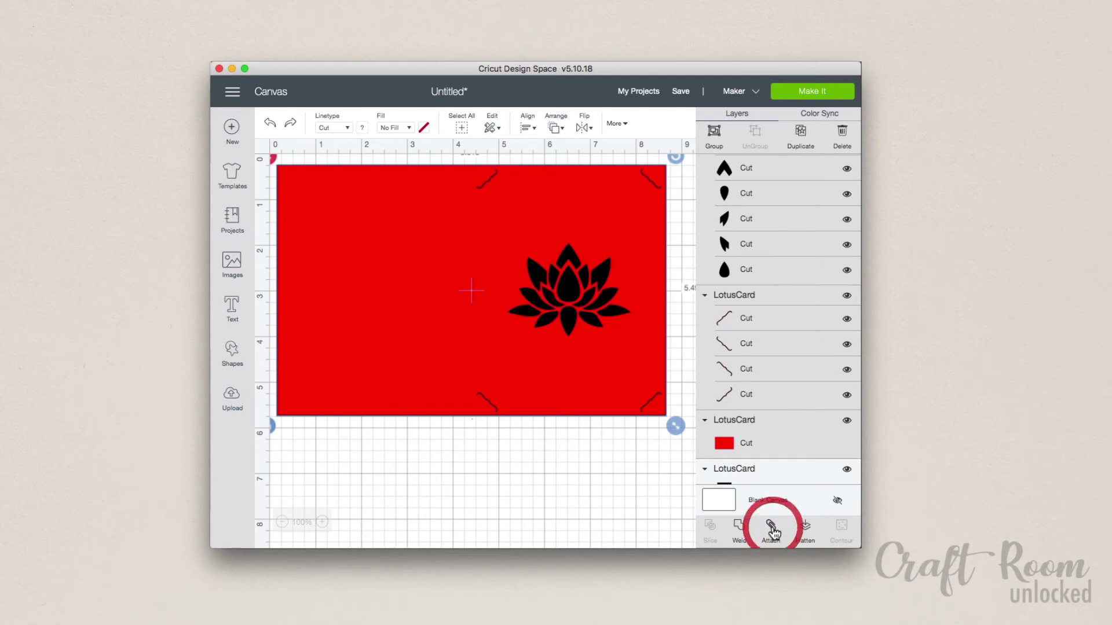
click(360, 127)
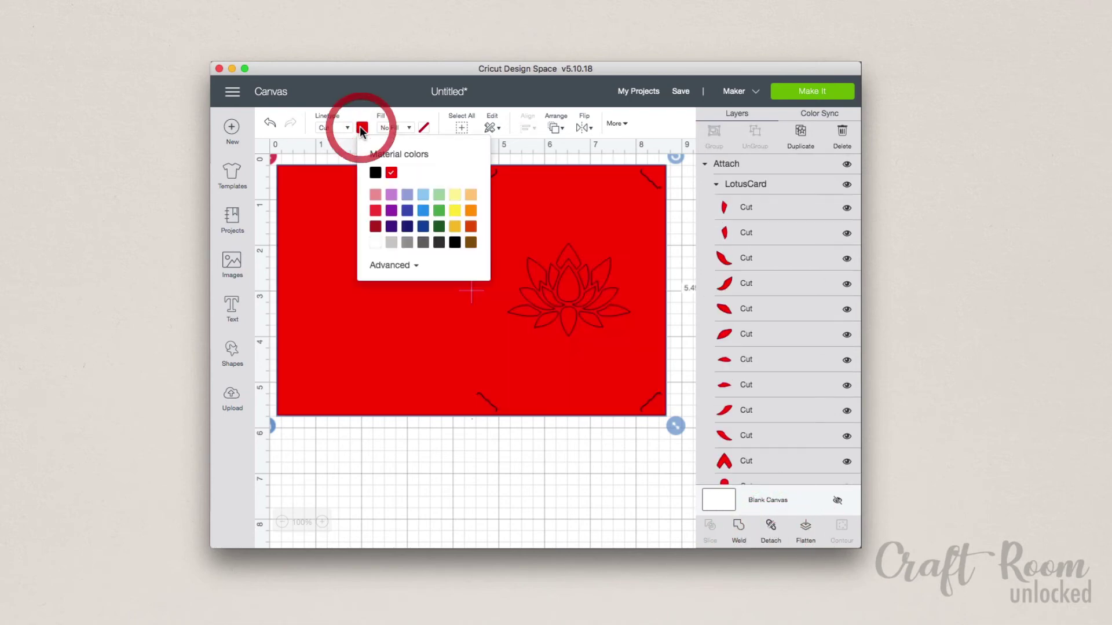
click(377, 244)
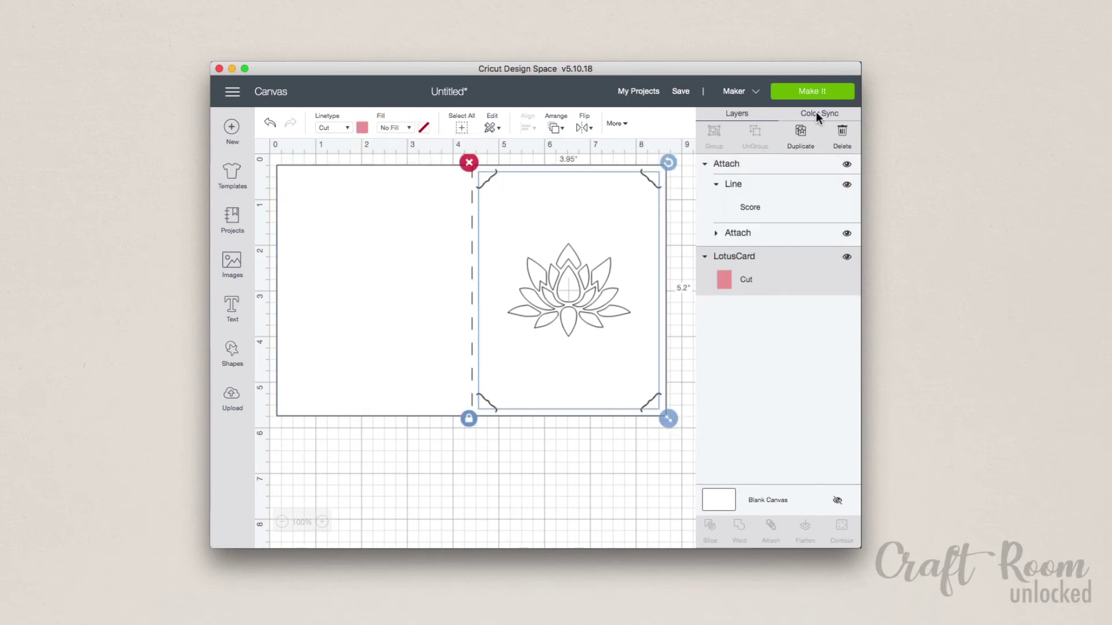
Step: Preview the card on the mats, then duplicate the card design on the canvas
click(818, 92)
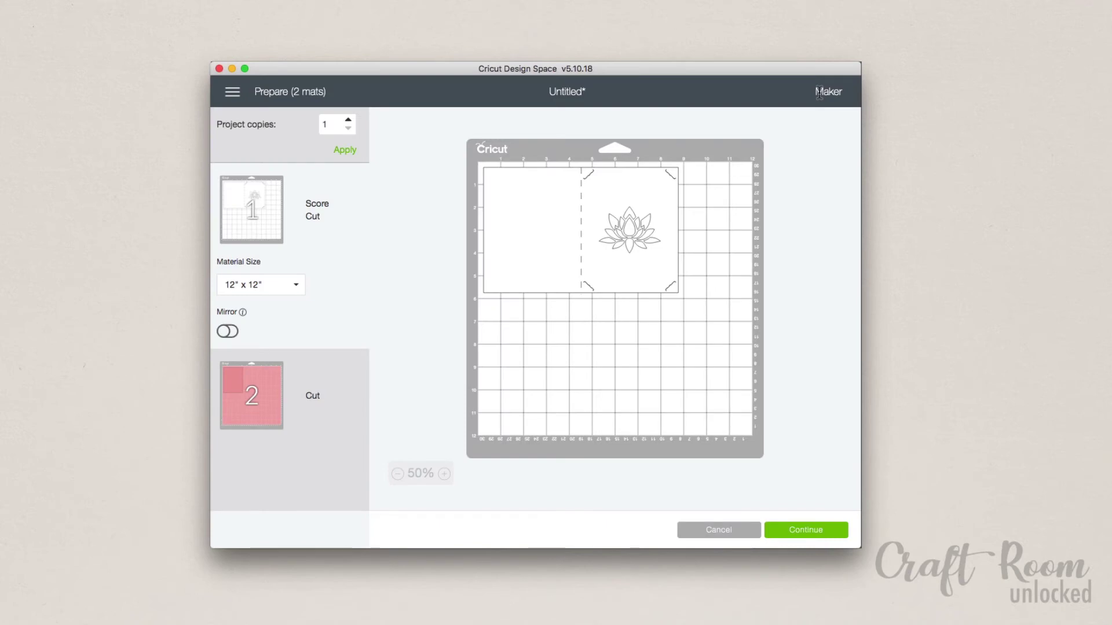
click(320, 366)
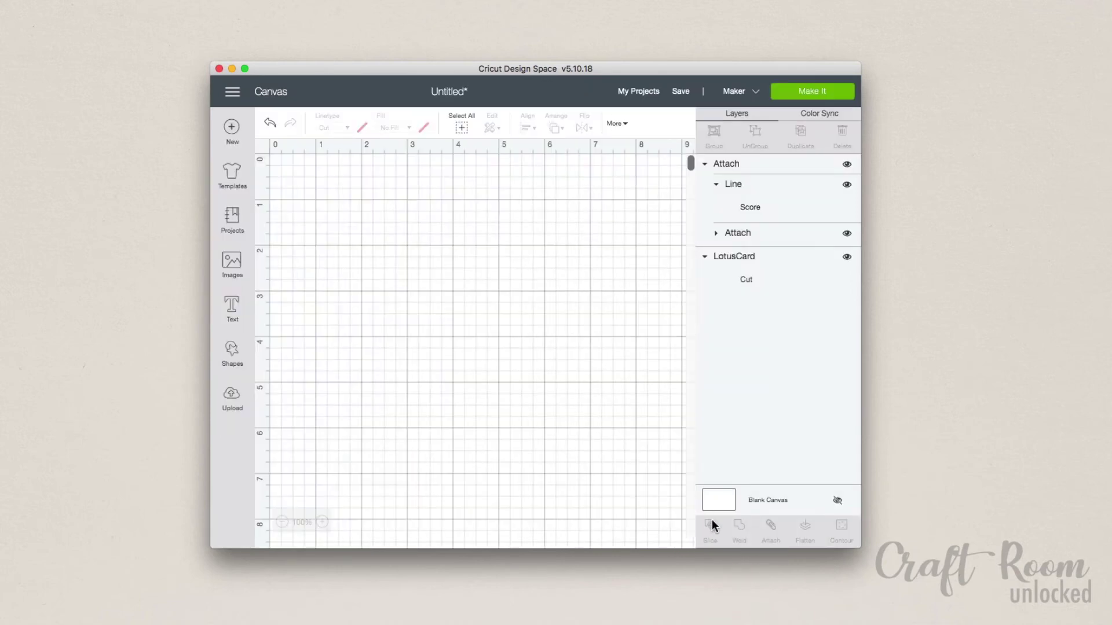
click(581, 276)
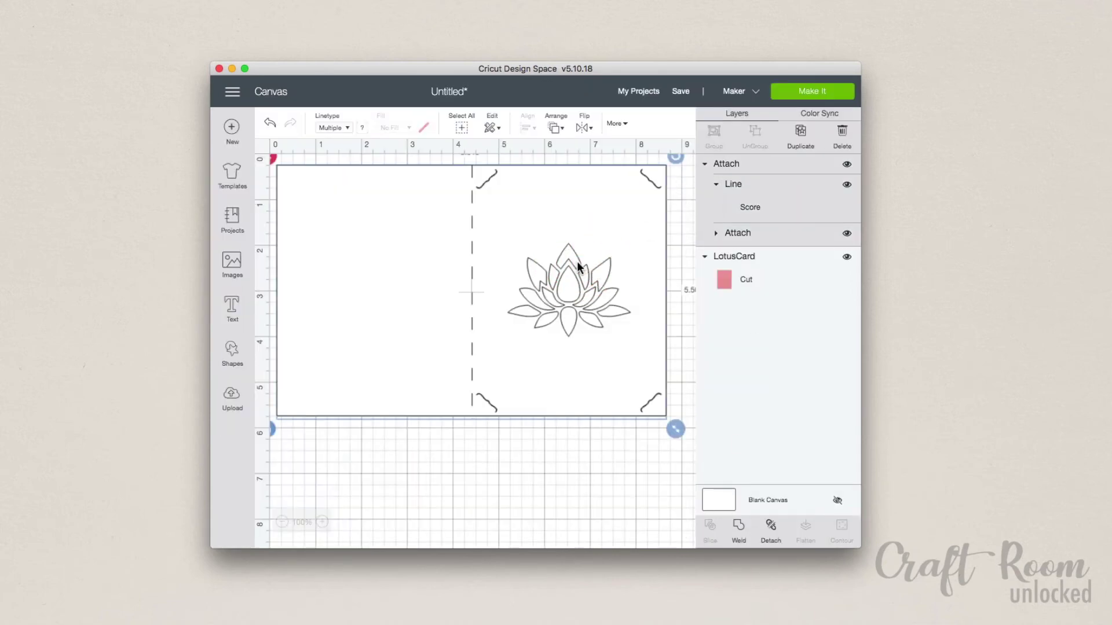
right_click(578, 253)
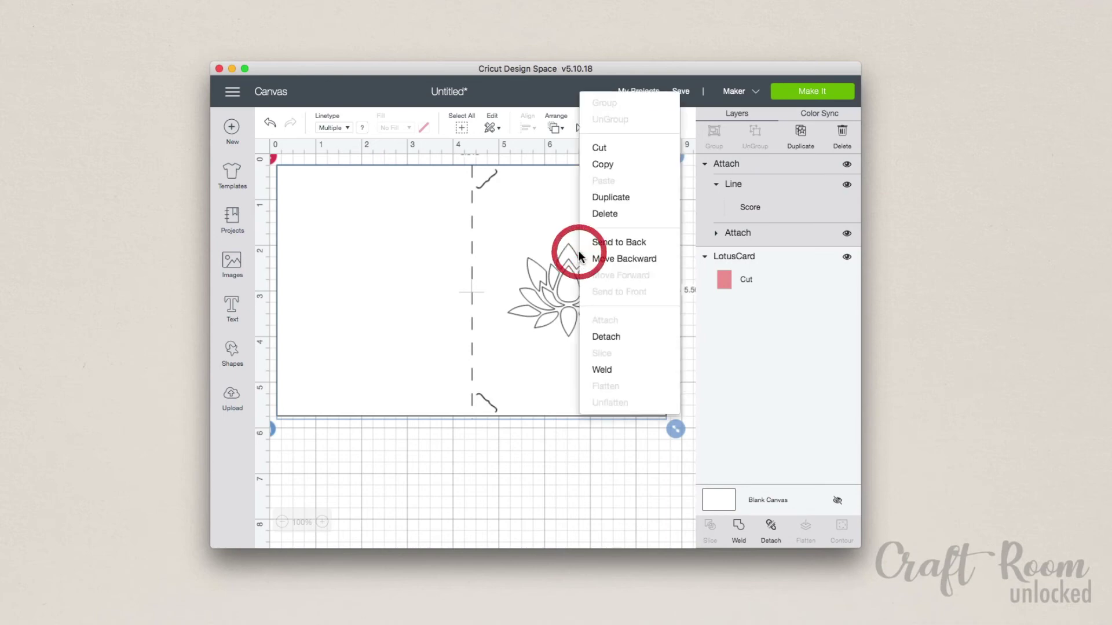
click(610, 201)
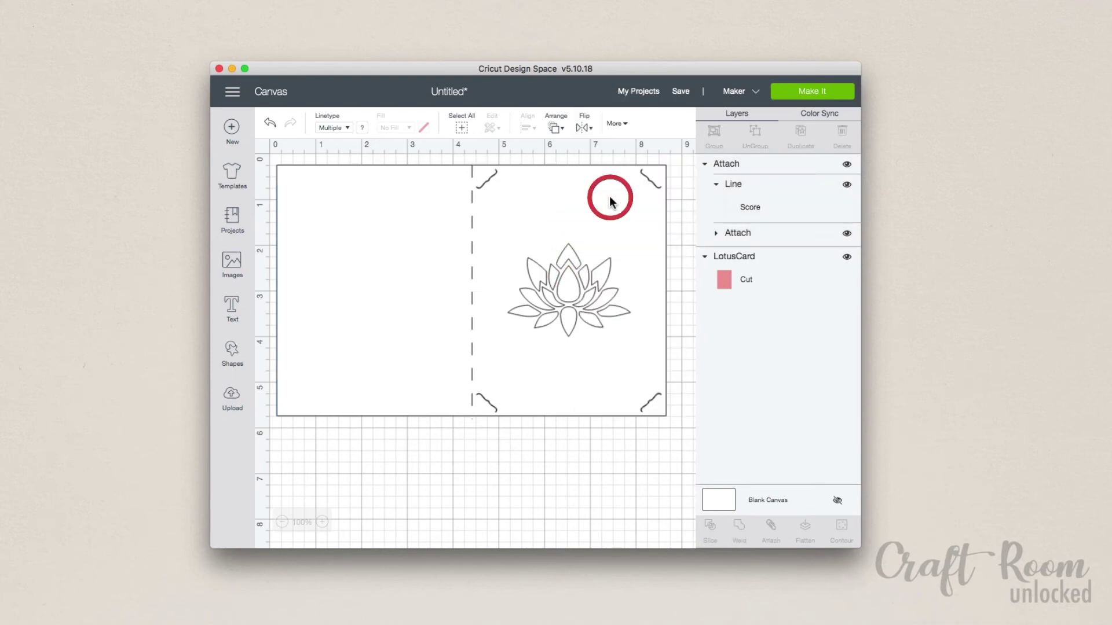
Step: Move the second card onto a new lavender mat, placed at its top-left corner
click(809, 92)
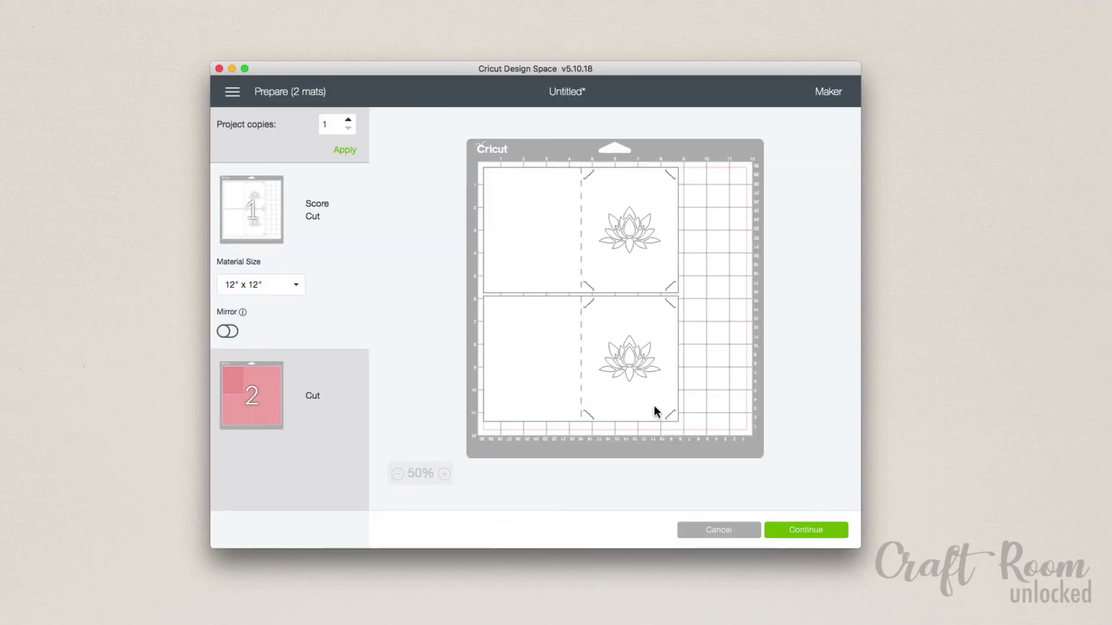
drag(623, 346, 609, 426)
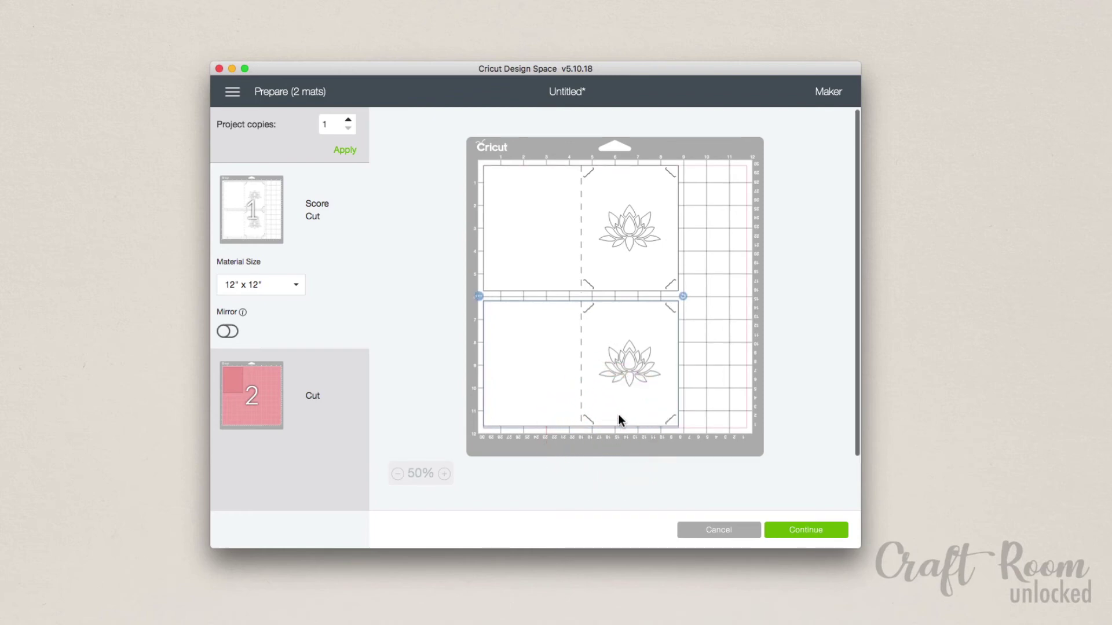
click(478, 296)
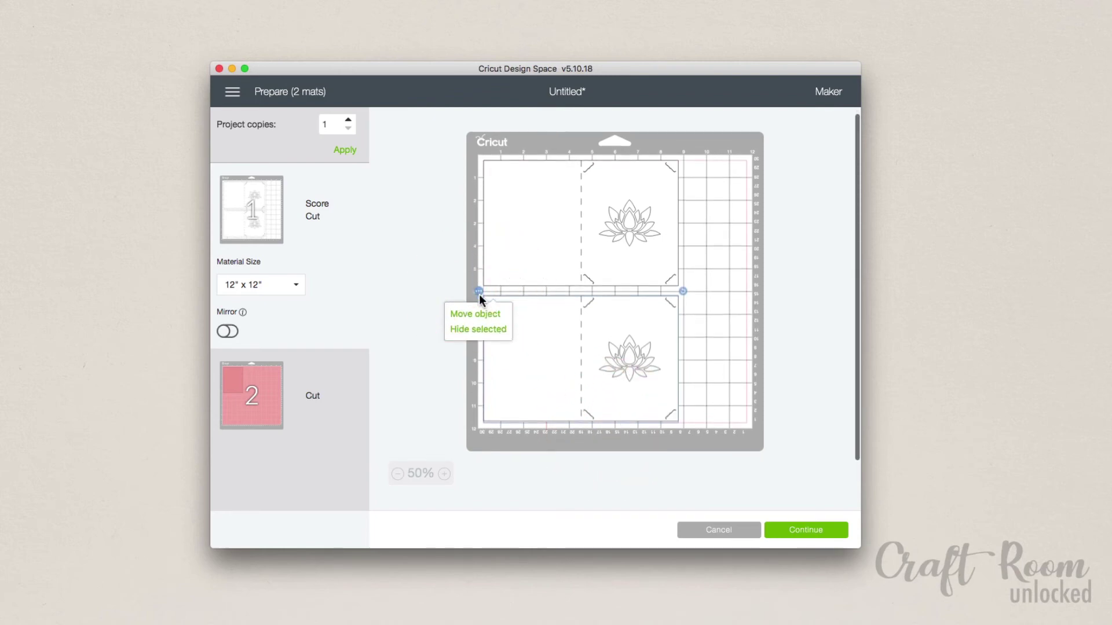
scroll(479, 307, up, 1)
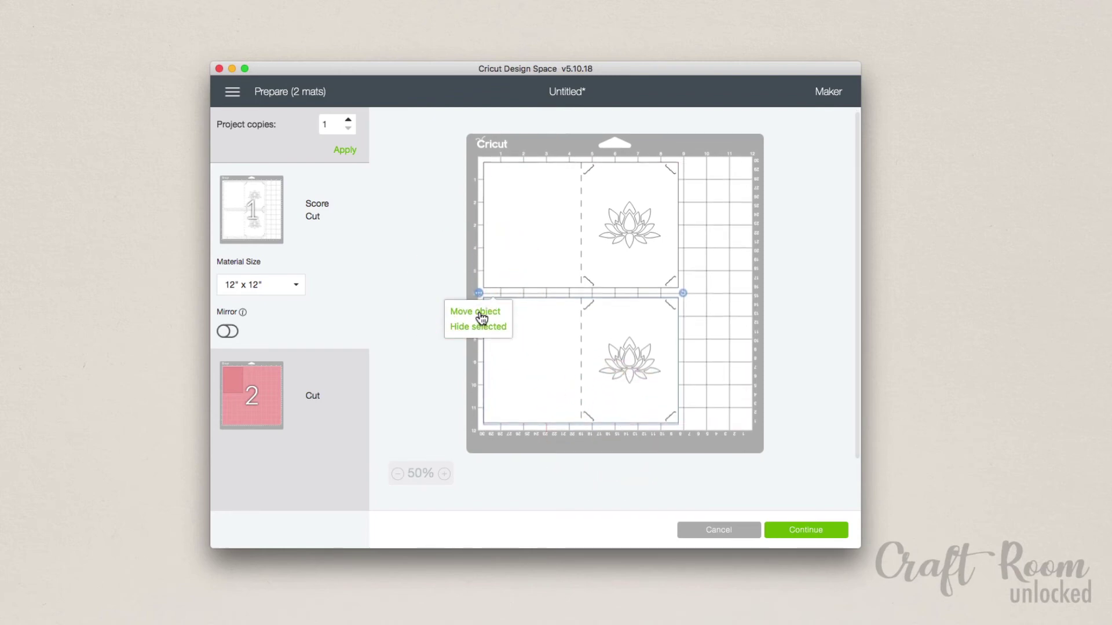
click(478, 312)
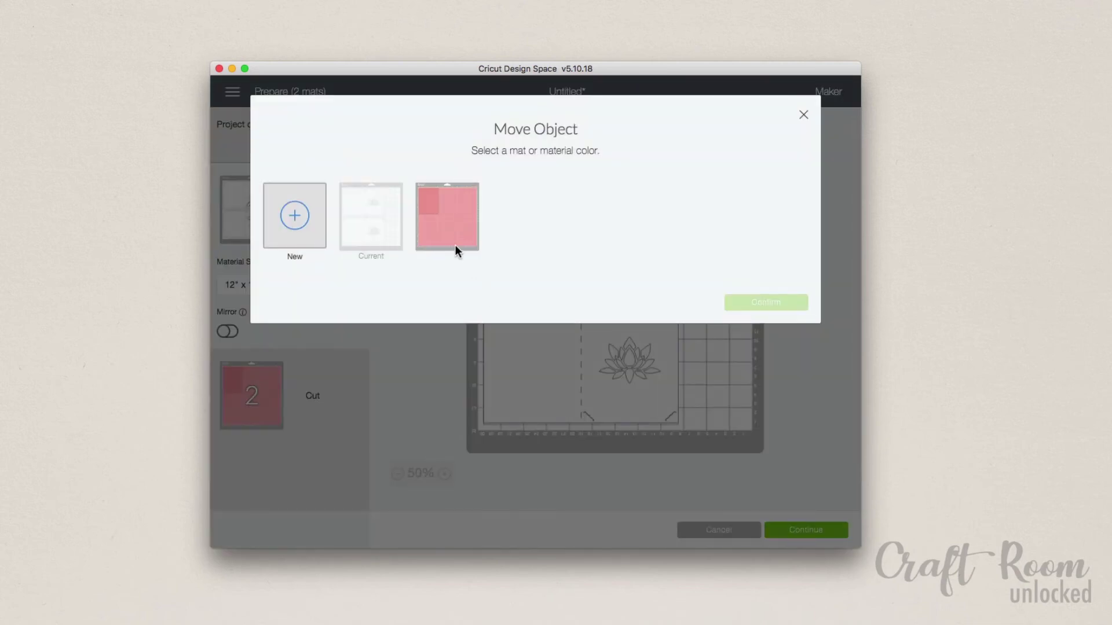
click(301, 227)
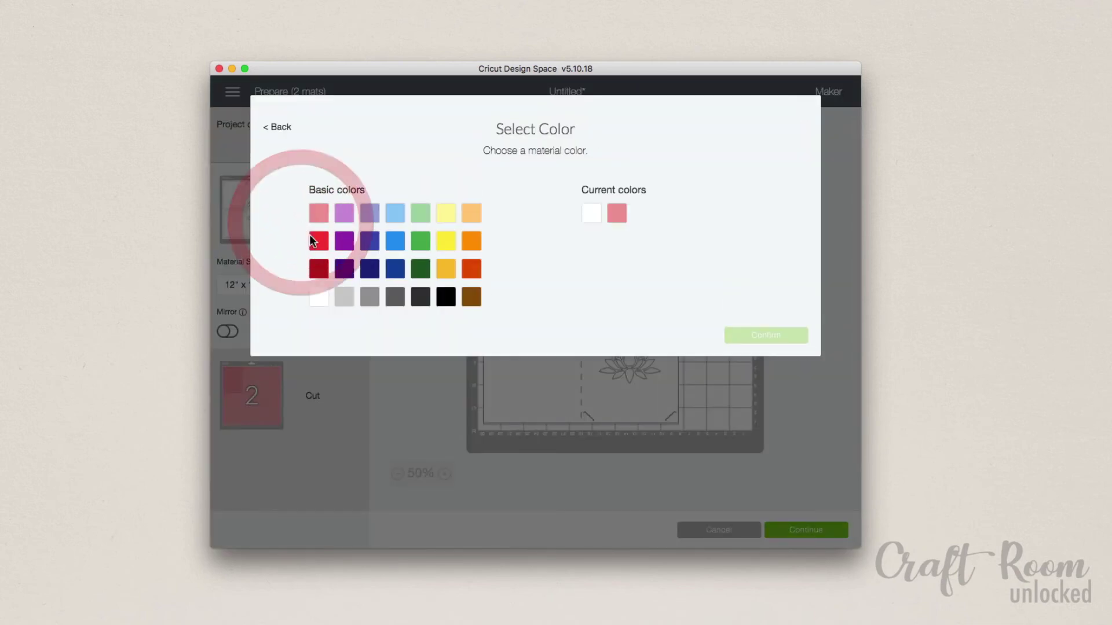
click(345, 215)
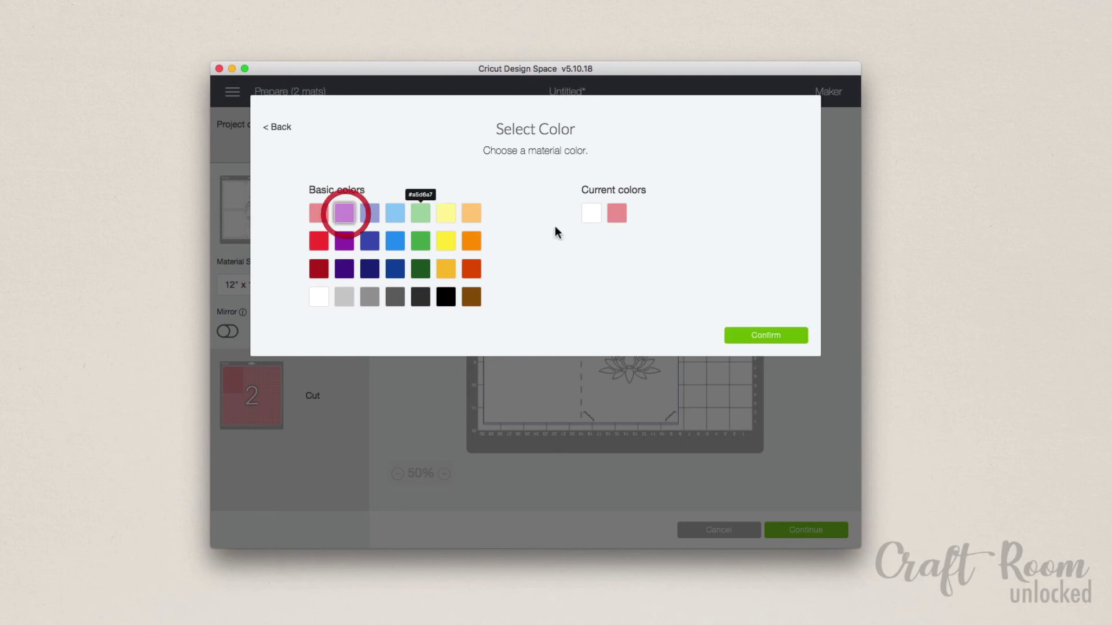
click(785, 338)
drag(596, 353, 586, 222)
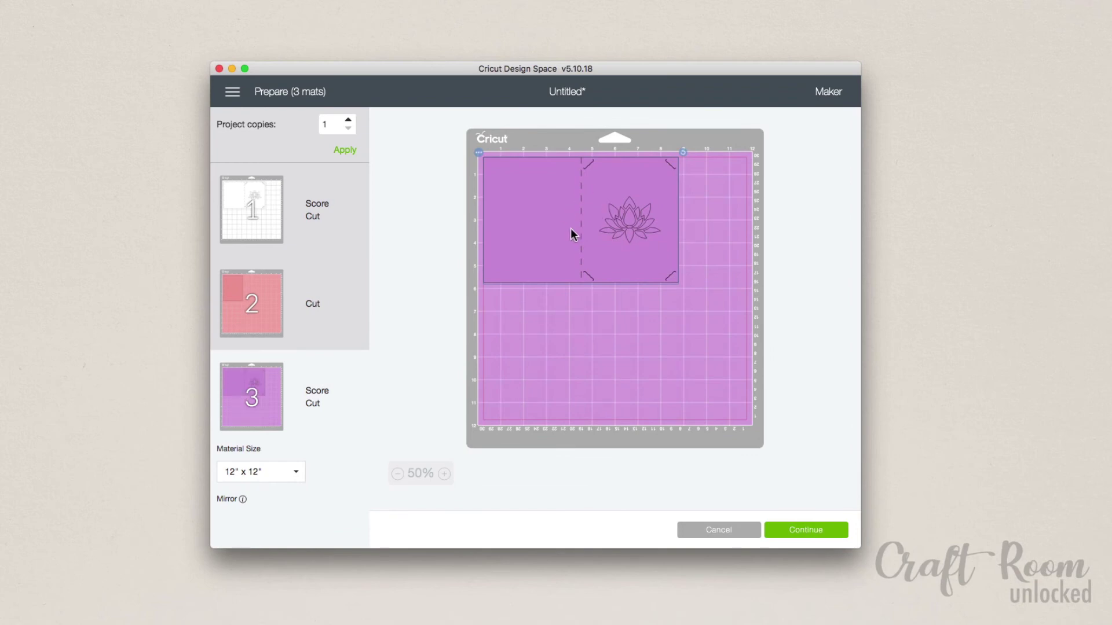
Step: Move the card to the pink mat and rotate it 90° upright
click(479, 150)
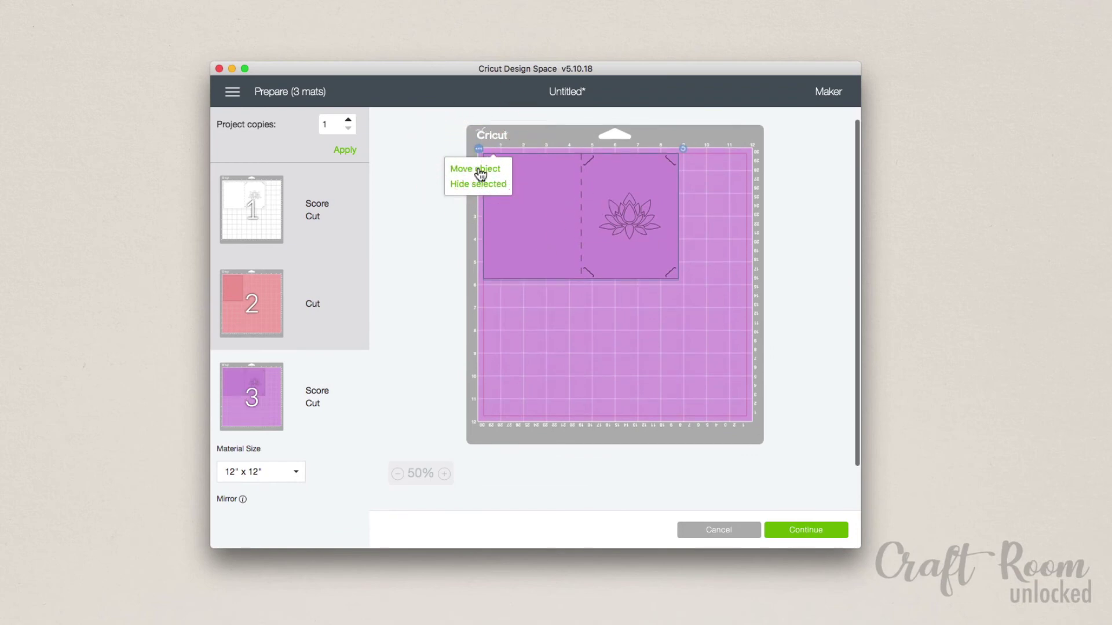
click(476, 169)
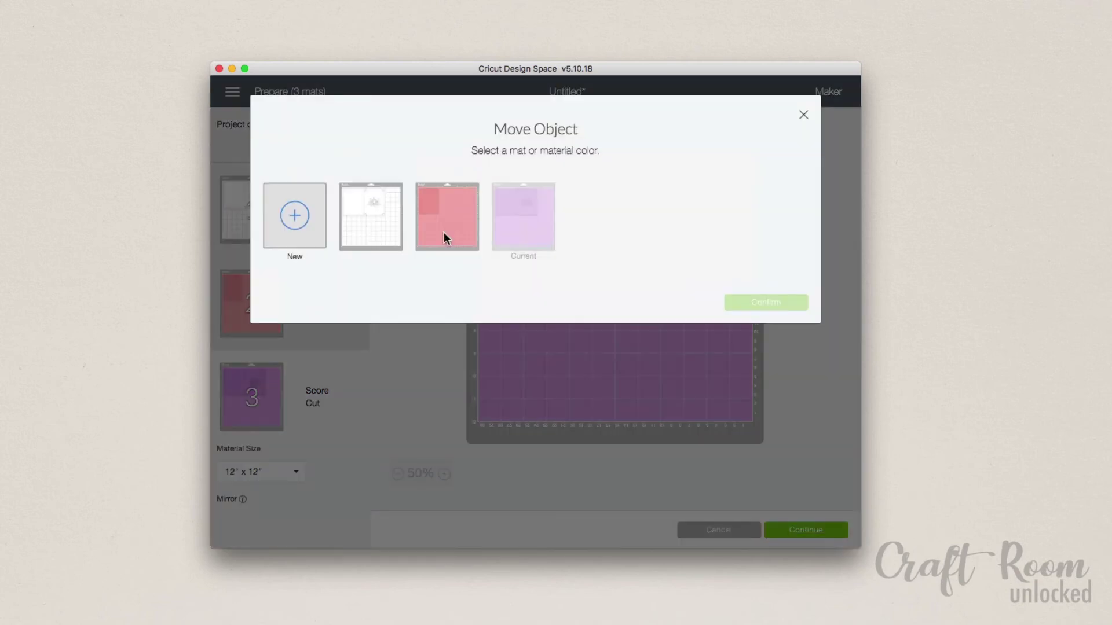
click(474, 224)
click(760, 302)
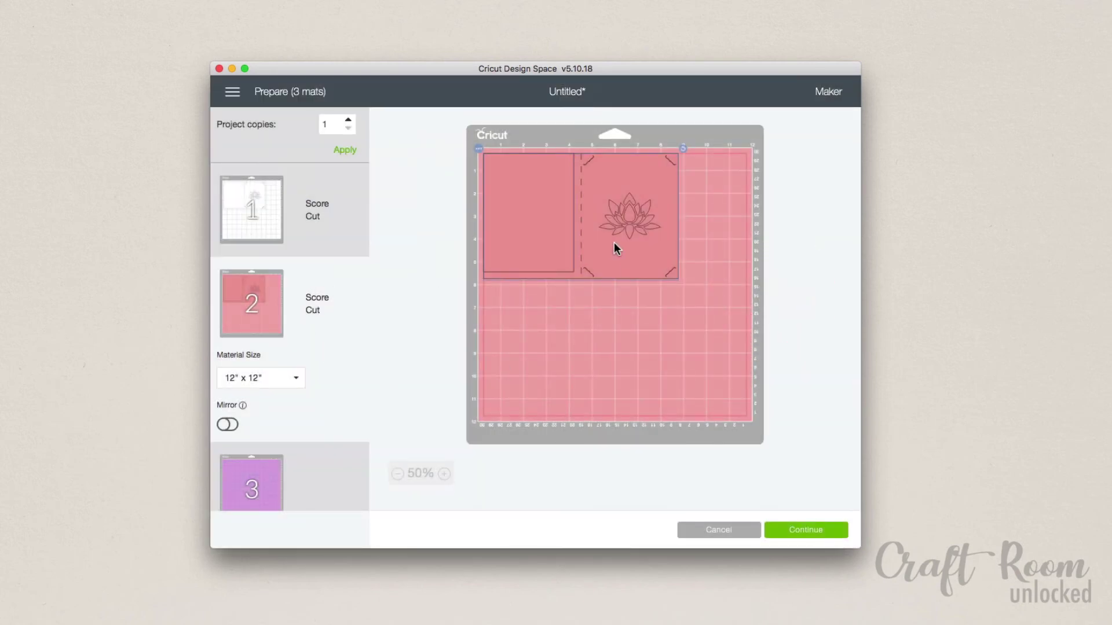
drag(616, 244, 615, 369)
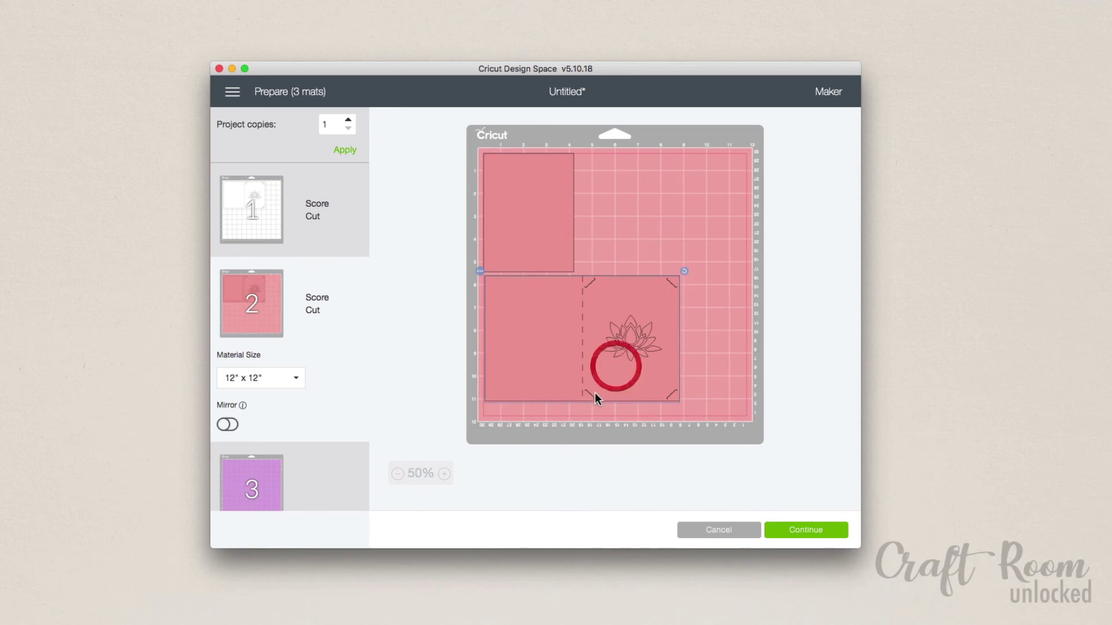
click(676, 209)
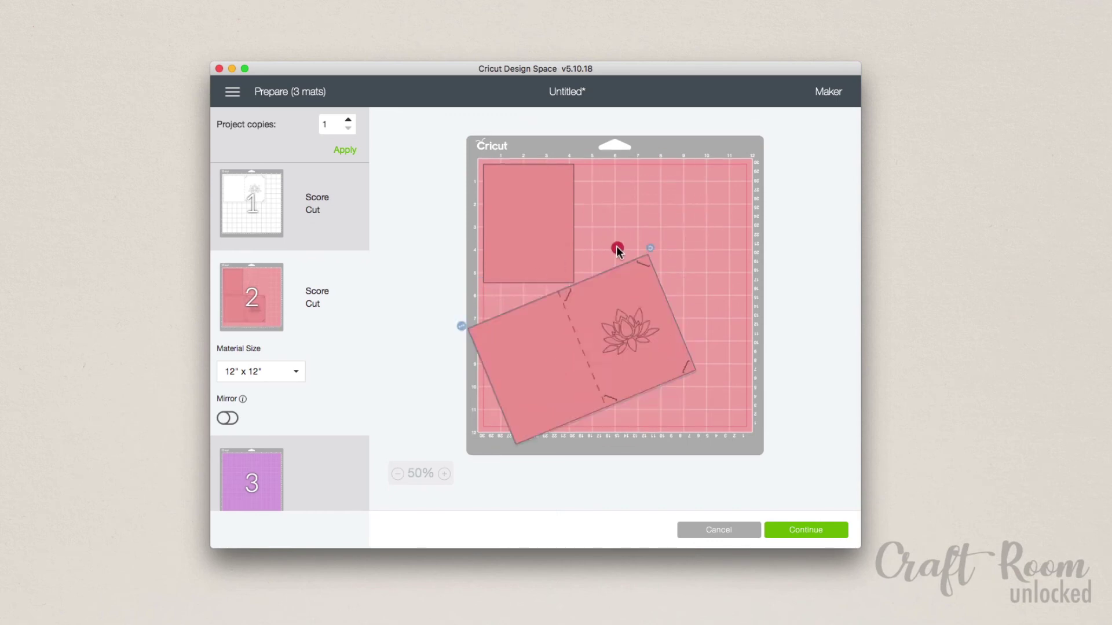
drag(683, 283, 615, 248)
Step: Move the rotated card back onto mat 1
click(665, 256)
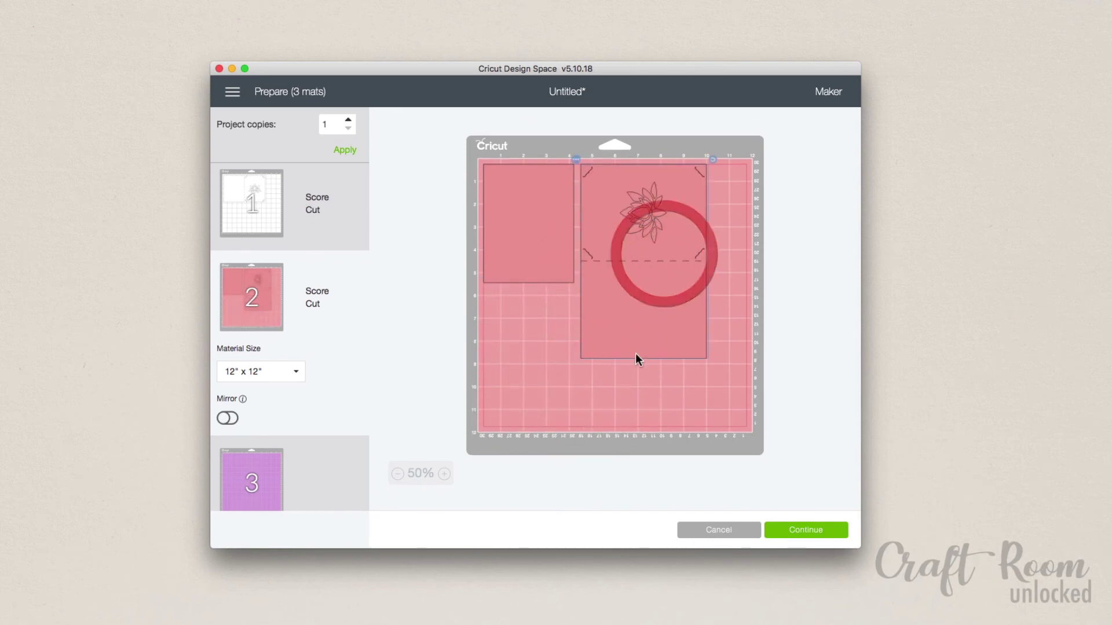
click(576, 159)
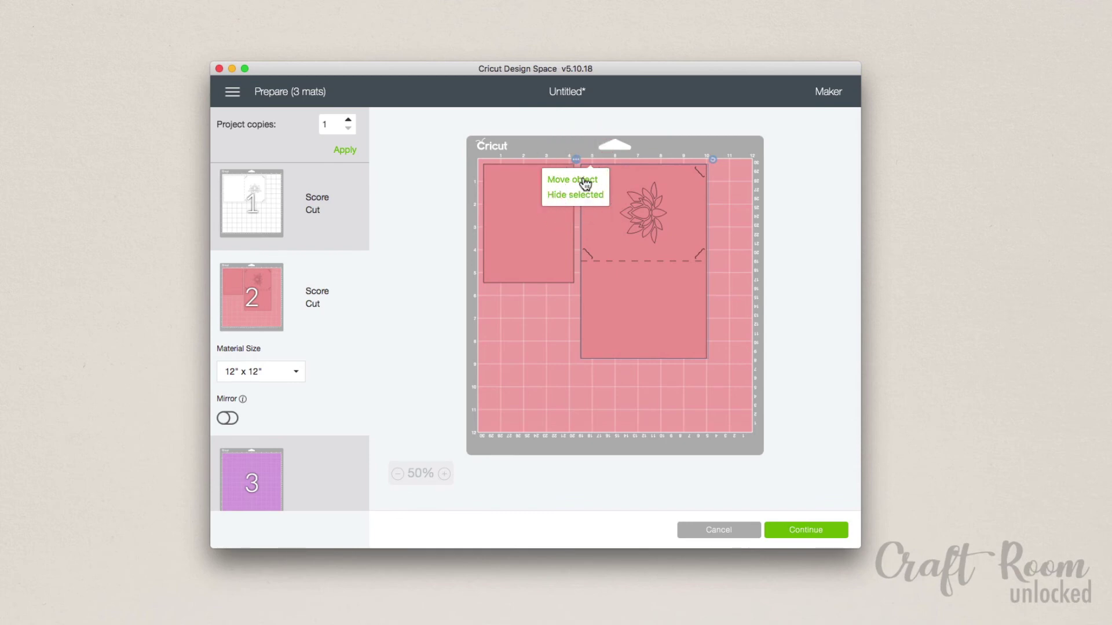
click(585, 181)
click(372, 235)
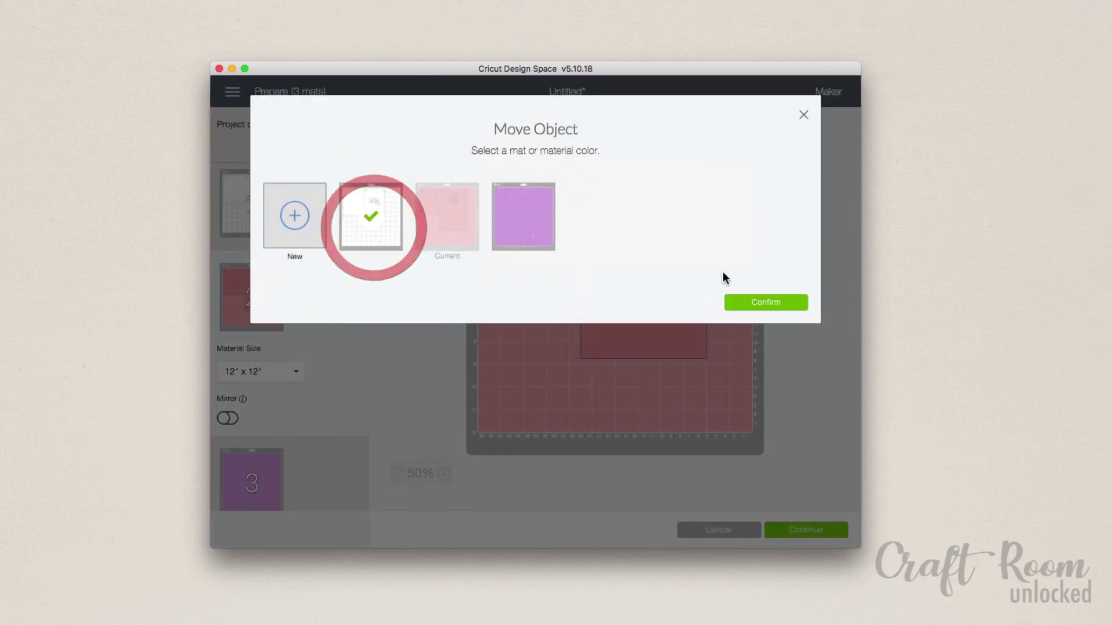
click(756, 303)
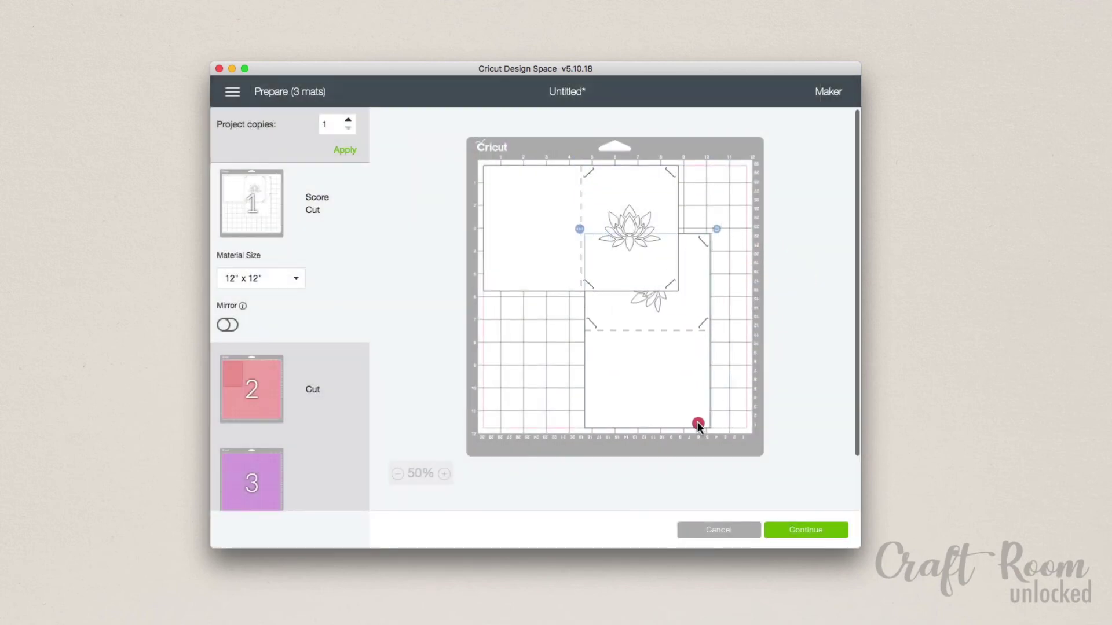
Step: Straighten the second card and place it directly below the first card on mat 1
drag(702, 296, 770, 370)
drag(655, 241, 600, 353)
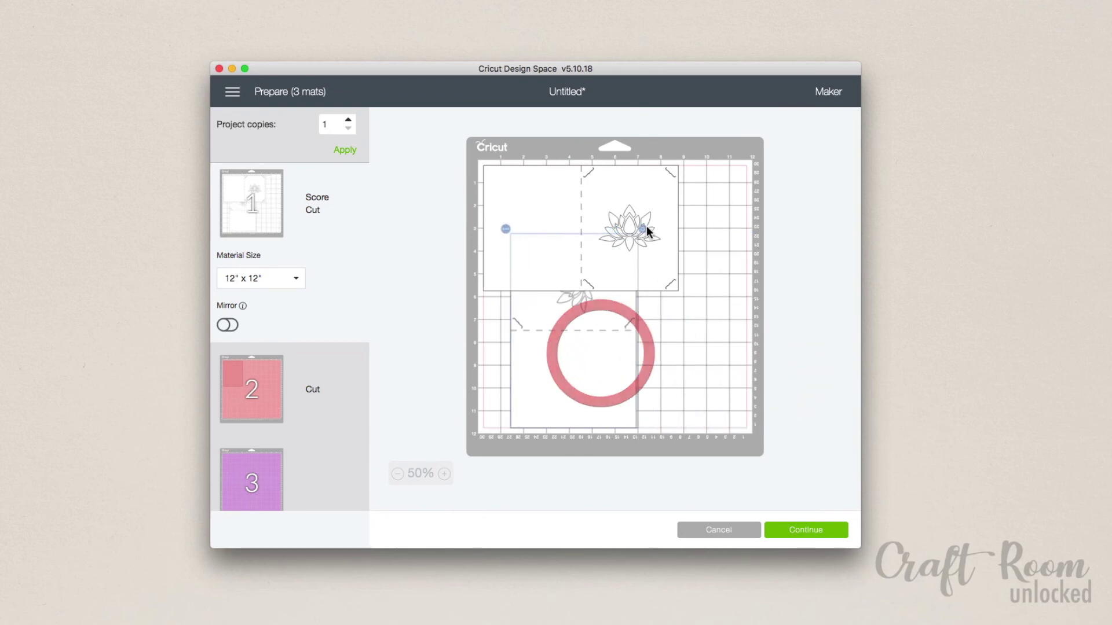
drag(646, 227, 700, 430)
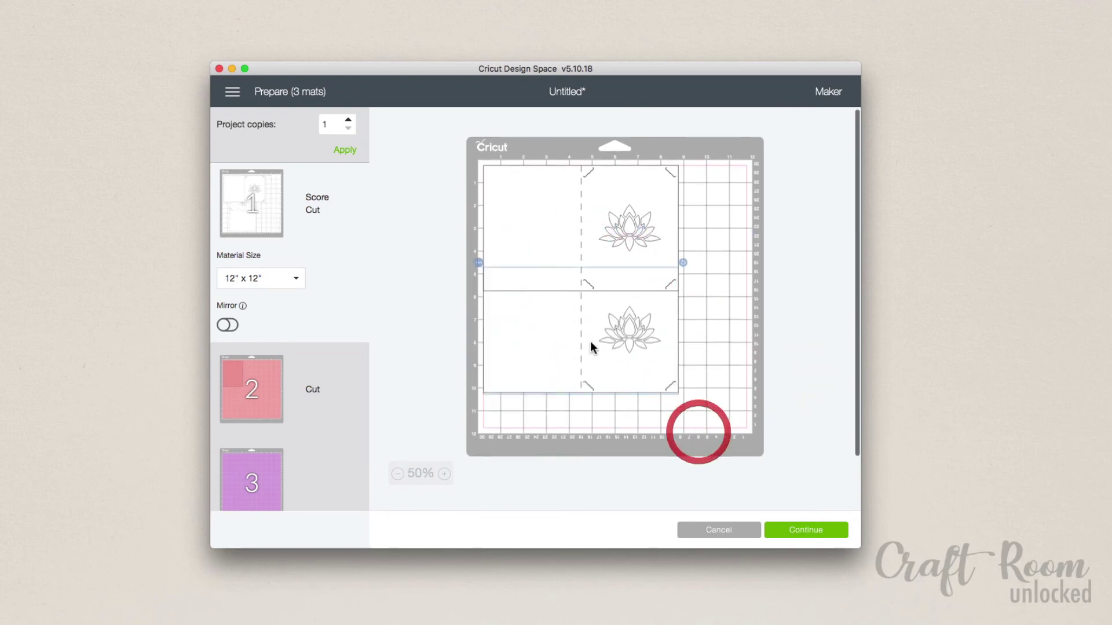
drag(590, 341, 567, 377)
click(720, 335)
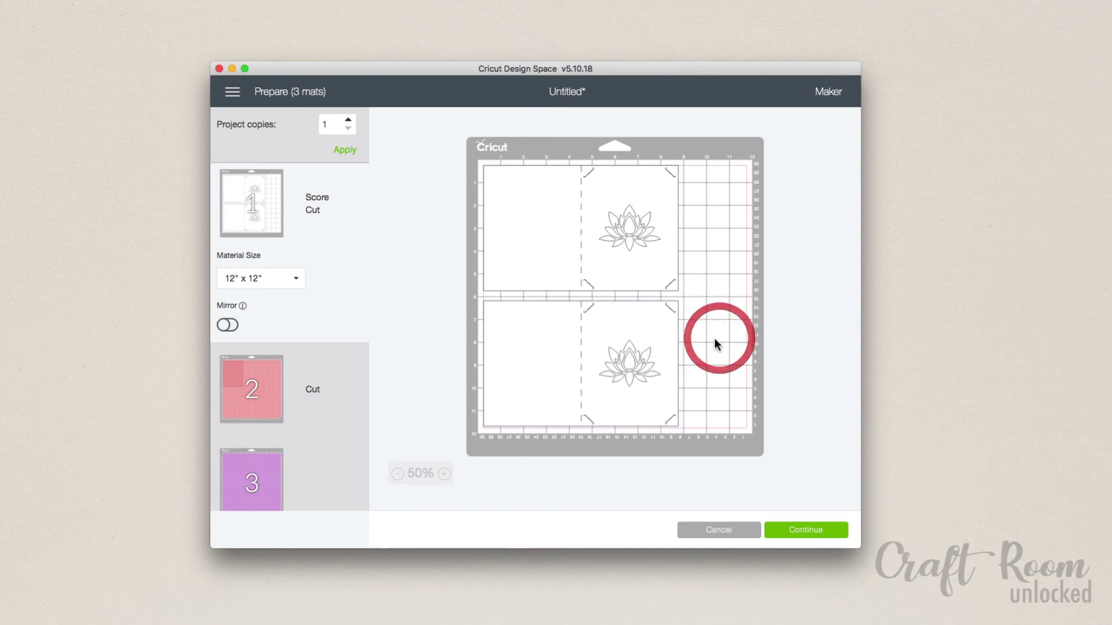
Step: Hide the lower lotus card, then restore it from the Hidden list
scroll(714, 338, down, 1)
scroll(630, 366, down, 1)
click(478, 283)
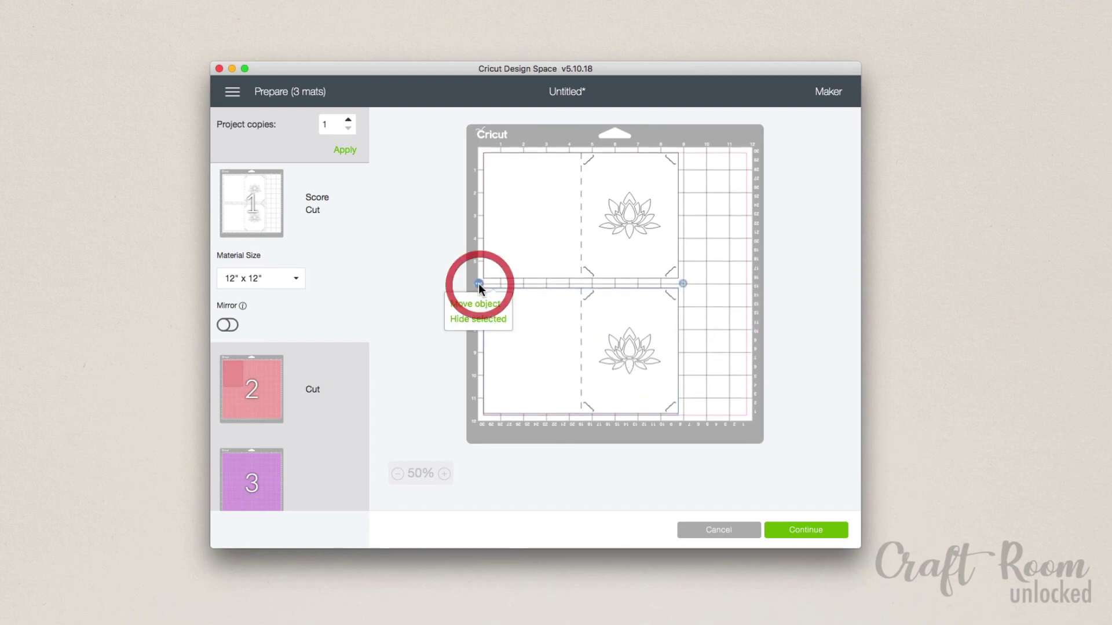
click(480, 317)
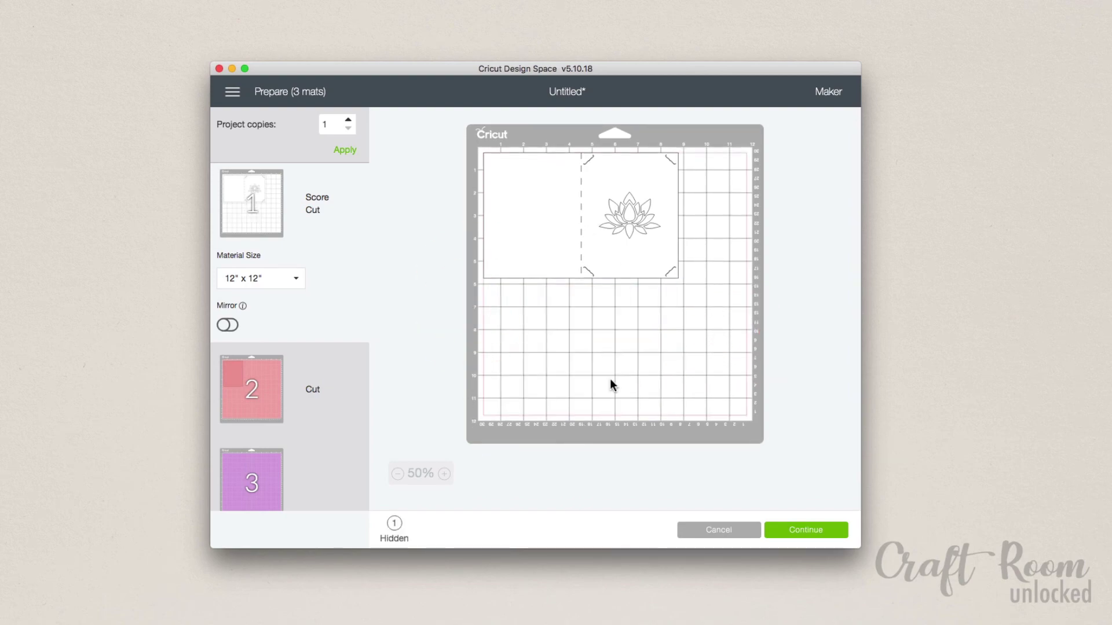
scroll(534, 400, down, 2)
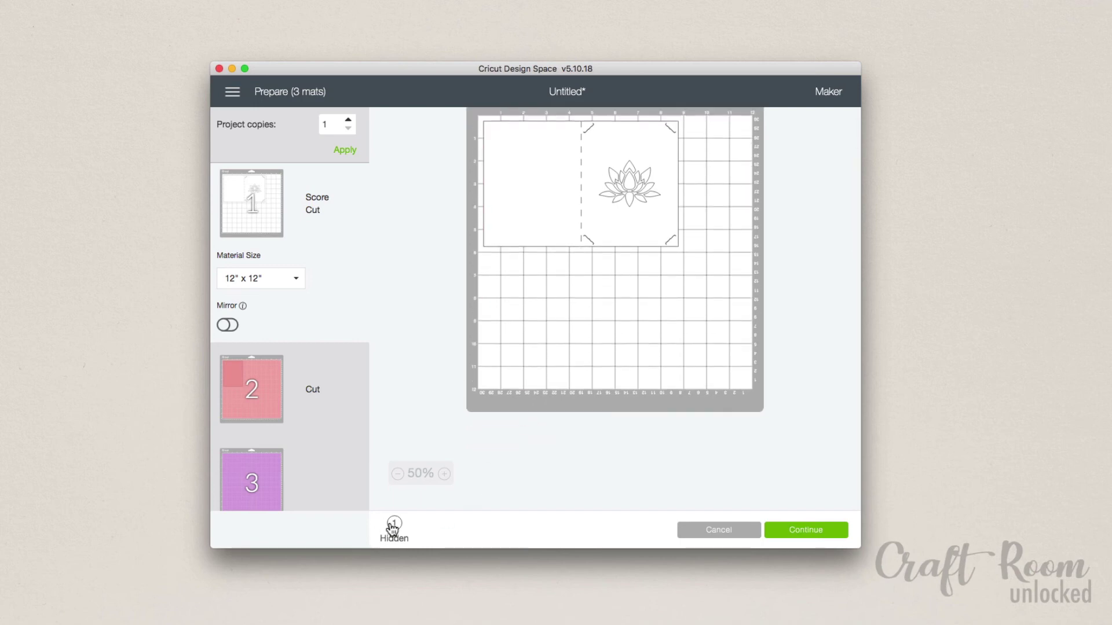
click(394, 525)
click(398, 484)
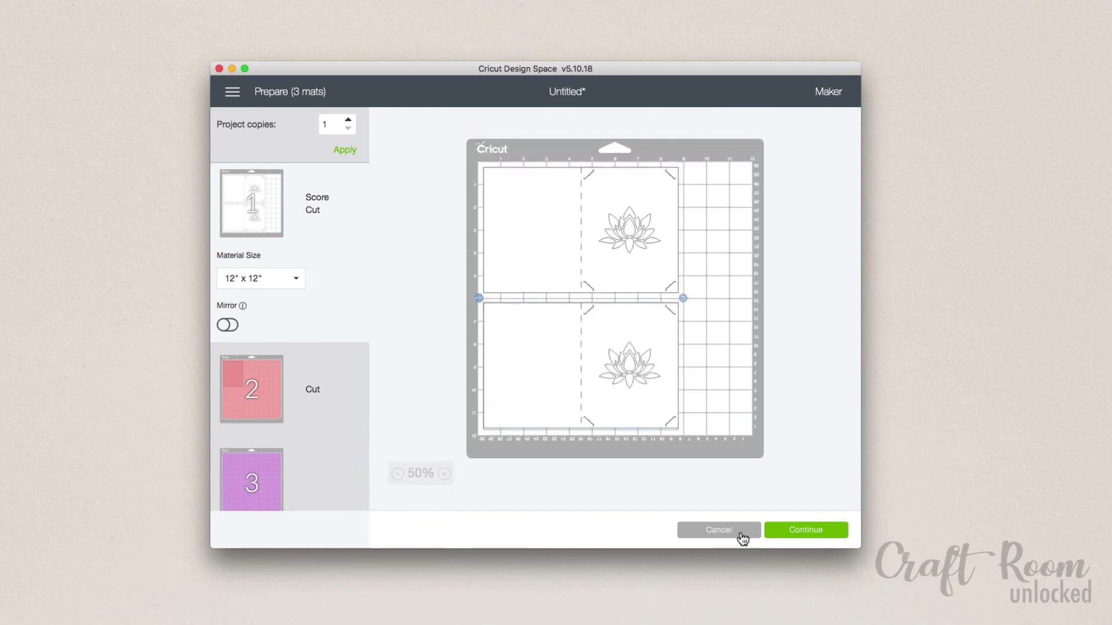
Step: Continue to cutting, browse all materials, and choose Medium Cardstock – 80 lb (216 gsm)
click(806, 530)
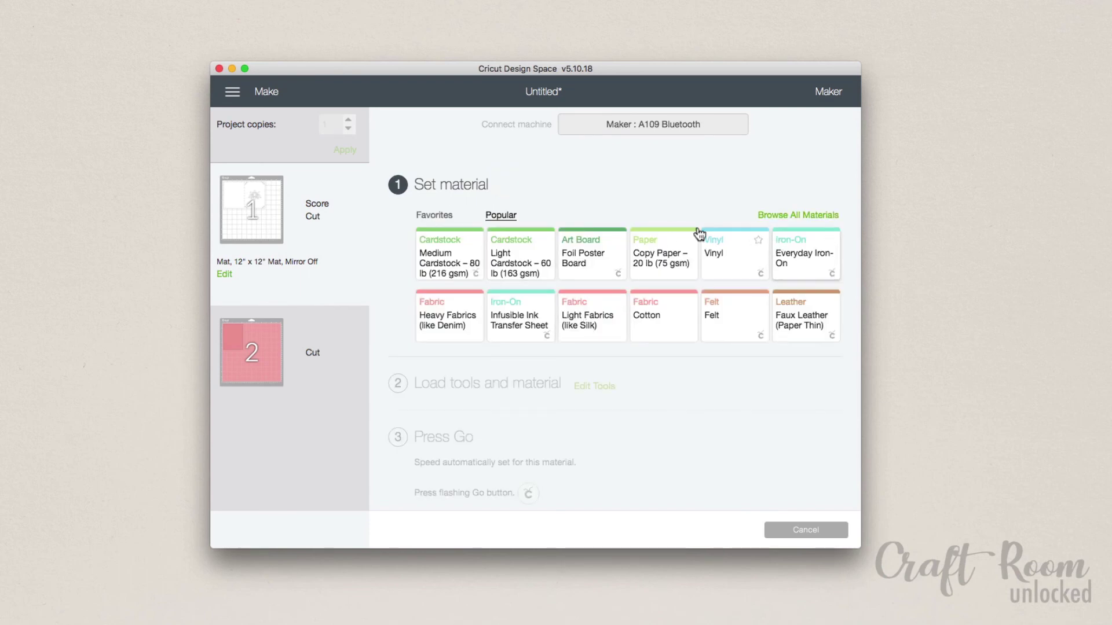
click(817, 218)
scroll(531, 267, down, 5)
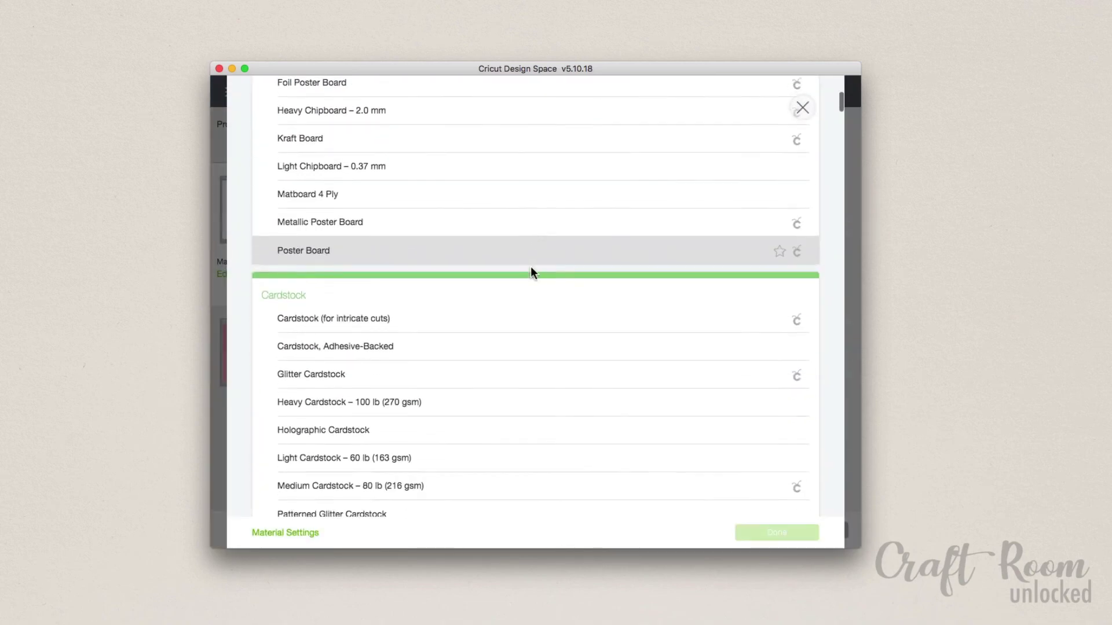
scroll(532, 268, down, 4)
scroll(533, 266, up, 10)
click(338, 154)
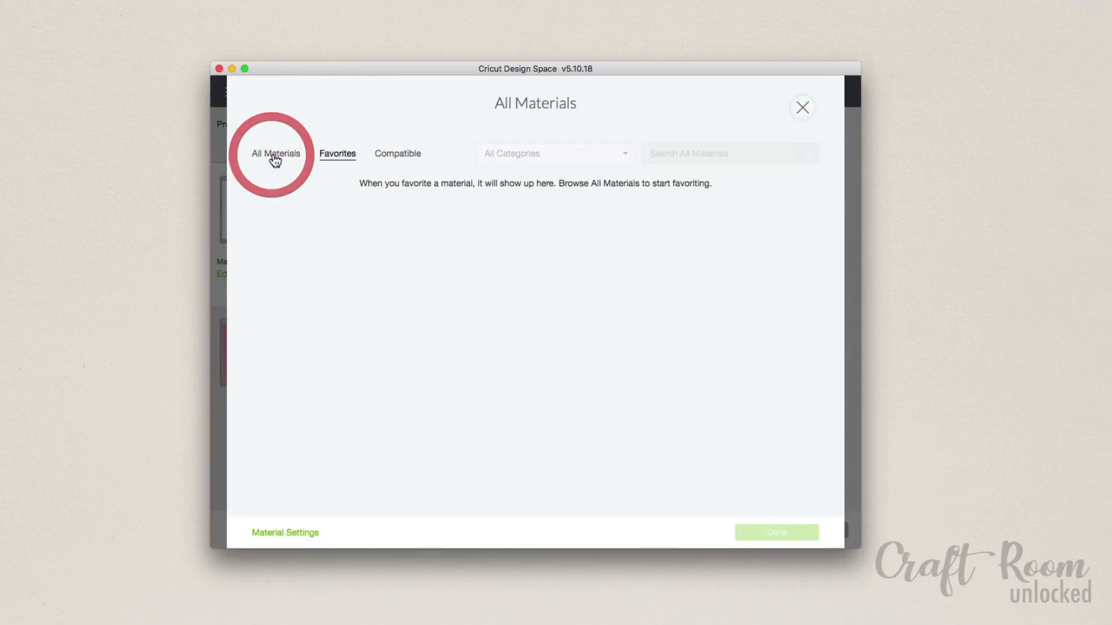
click(273, 156)
click(399, 156)
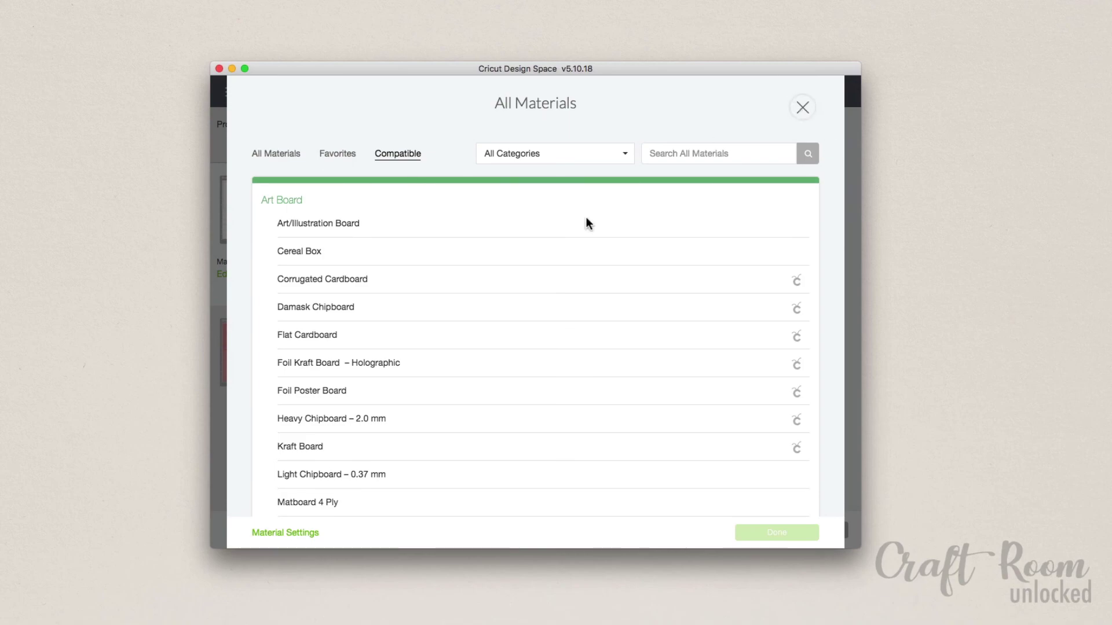
scroll(582, 226, down, 3)
scroll(579, 225, up, 3)
click(803, 108)
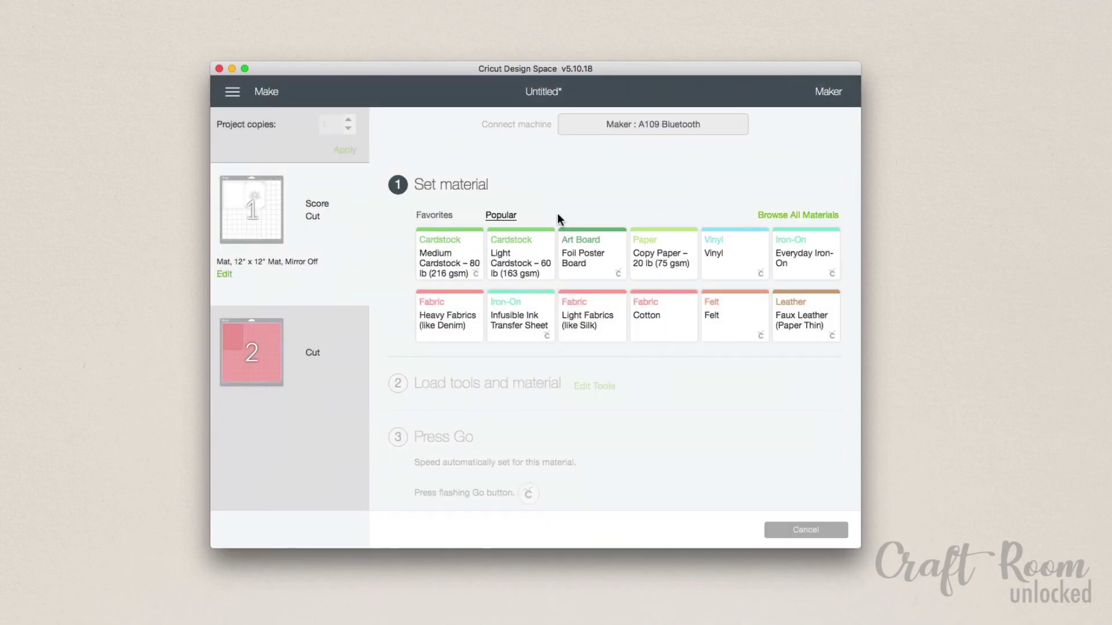
click(455, 270)
Step: Keep Medium Cardstock and swap the scoring wheel for the Scoring Stylus
click(454, 269)
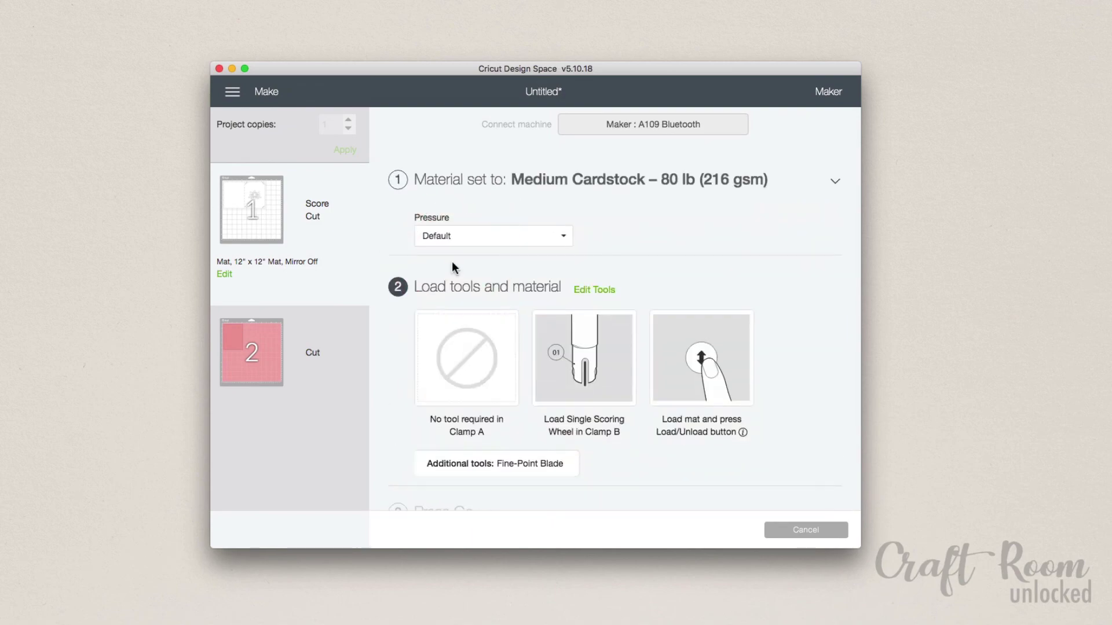
click(609, 290)
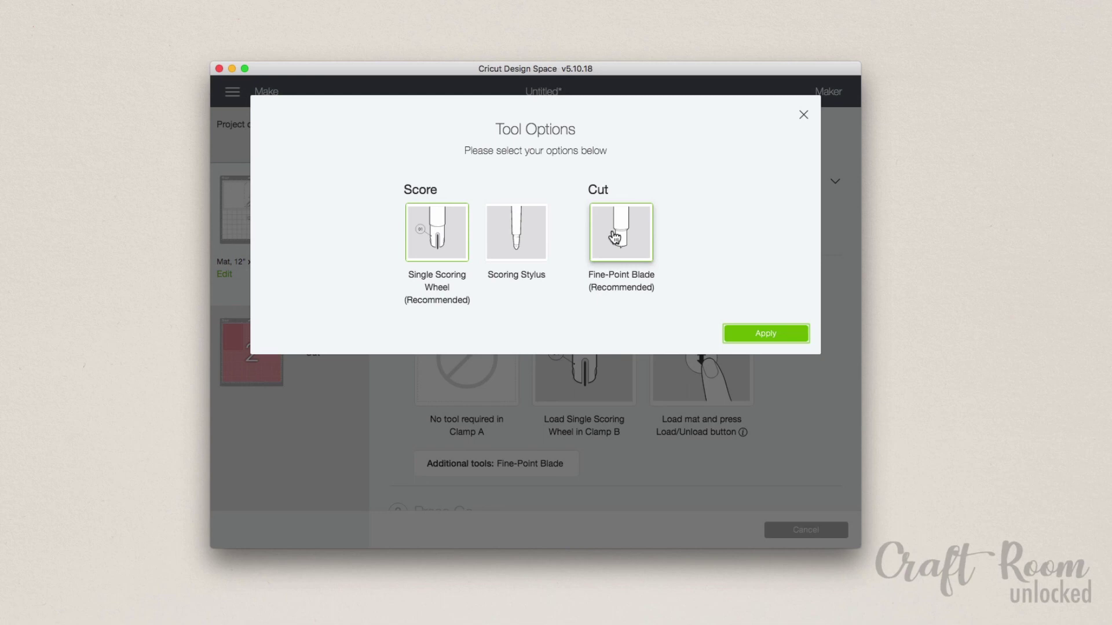
click(519, 251)
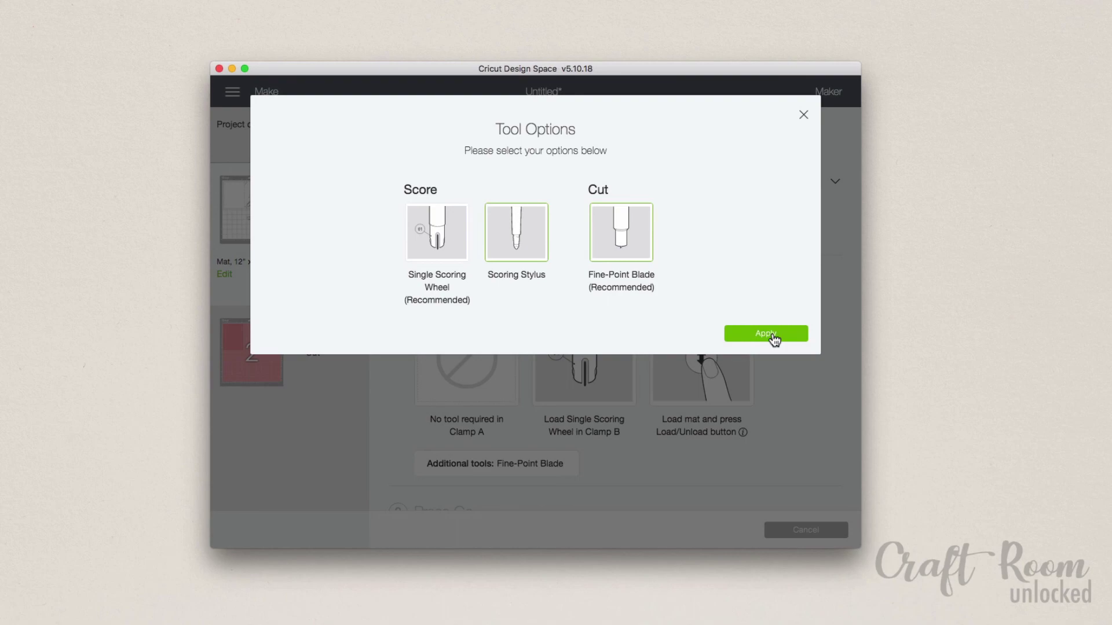